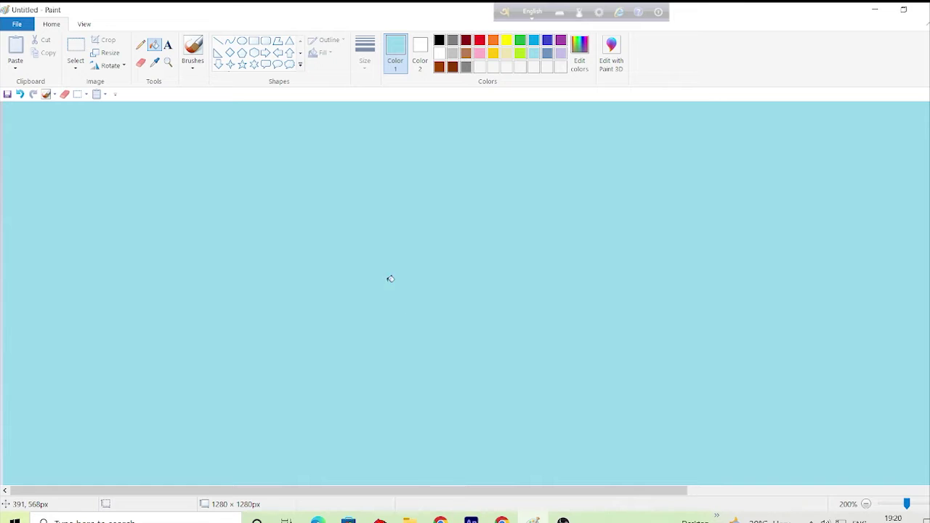
- Set up the Curve tool with black as the drawing colour
right_click(229, 45)
click(231, 44)
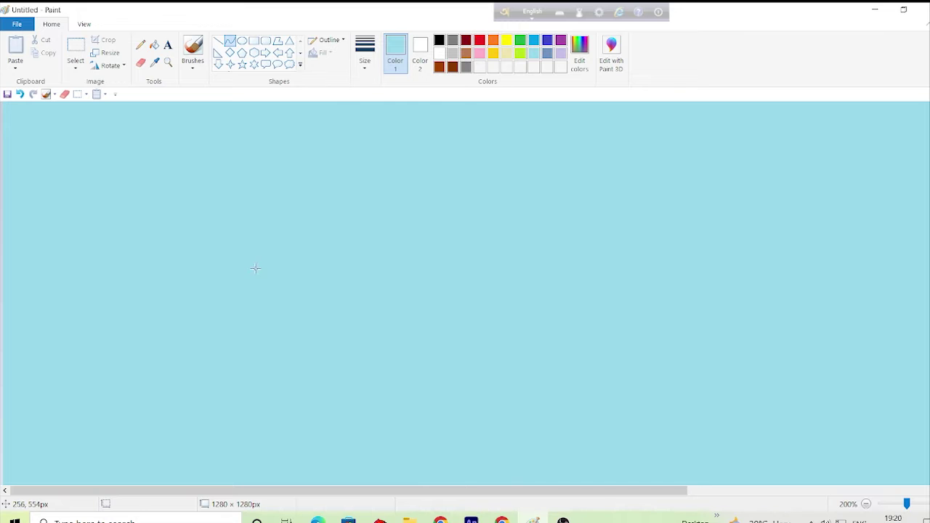
drag(256, 268, 591, 276)
click(439, 40)
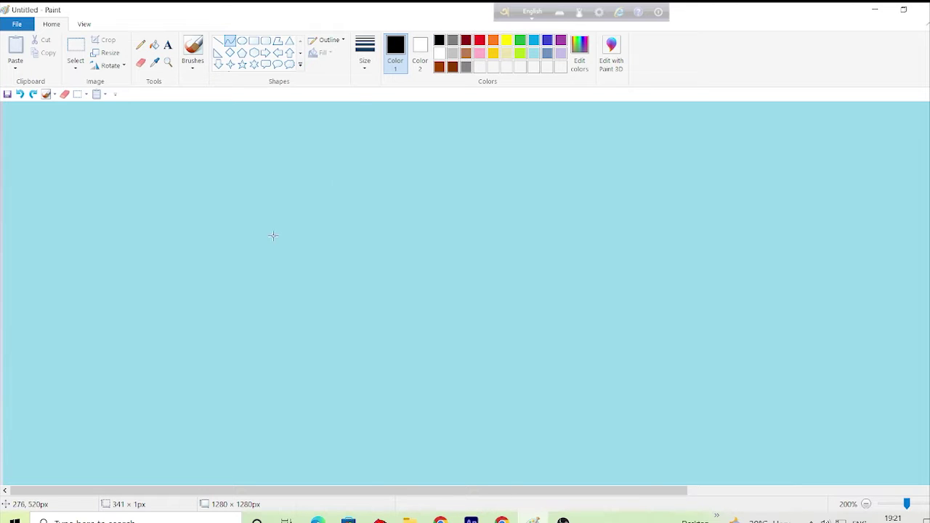
mouse_move(182, 281)
mouse_down()
mouse_move(556, 312)
mouse_move(662, 308)
mouse_move(636, 298)
mouse_up()
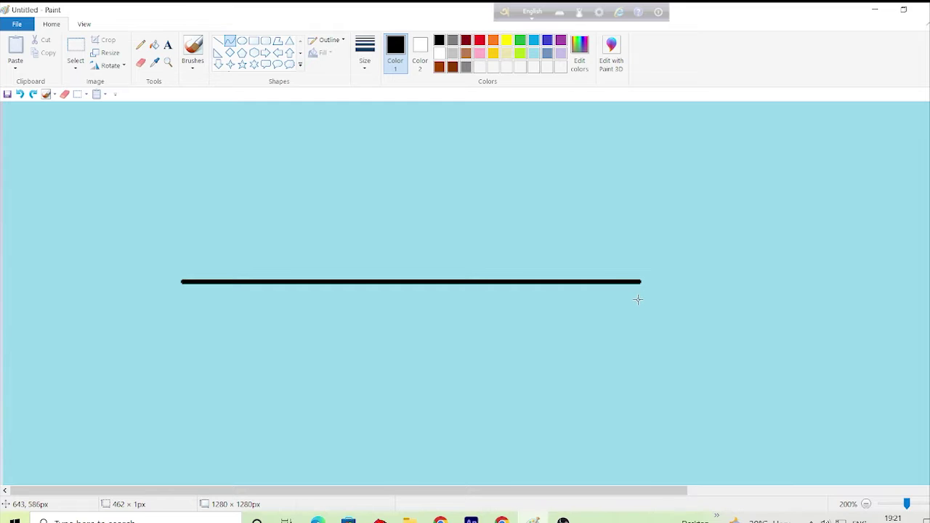
key(ctrl+z)
mouse_move(291, 277)
mouse_down()
mouse_move(681, 282)
mouse_move(649, 285)
mouse_up()
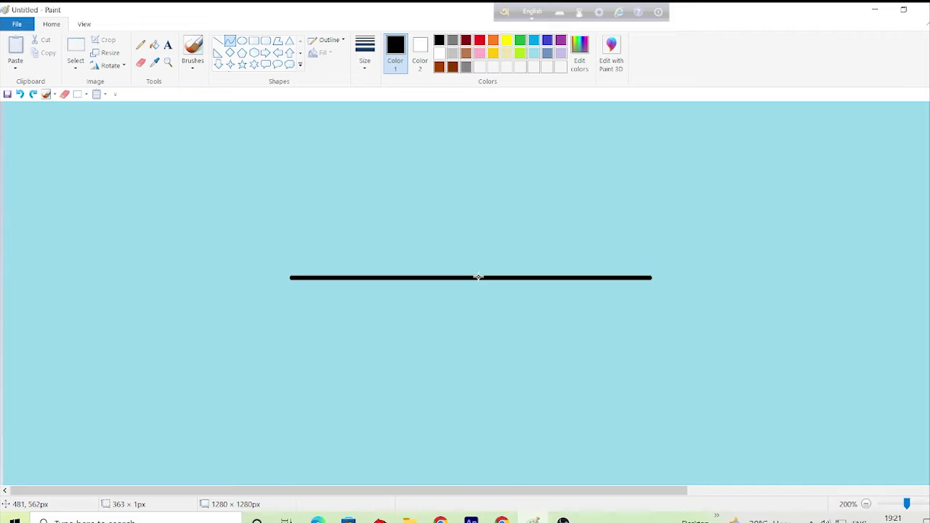
drag(477, 277, 463, 347)
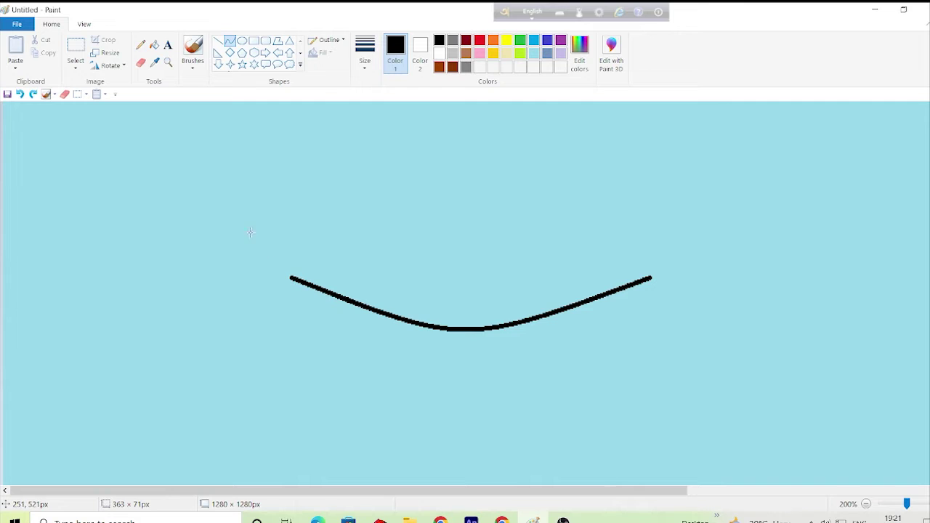
click(291, 277)
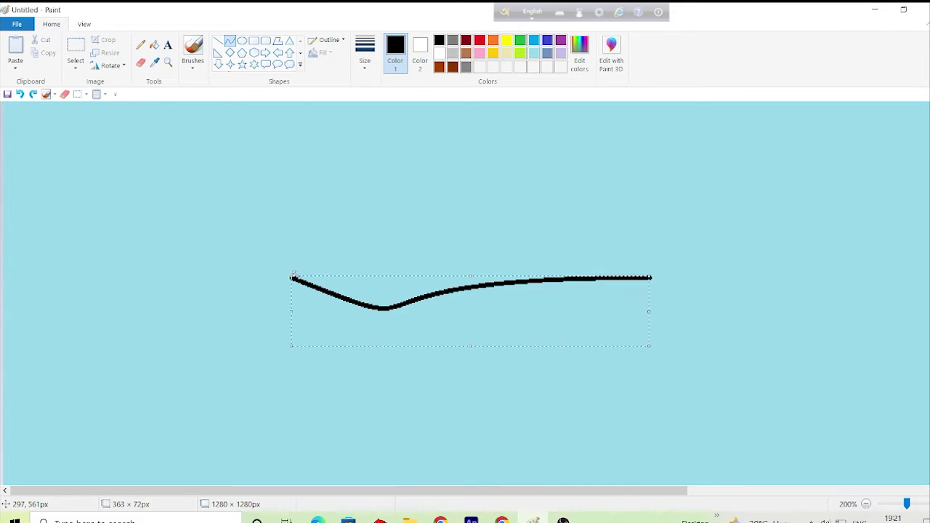
key(Delete)
- Draw two black downward-sagging curves about 312 px wide with shared end points, one deep and one shallow, as the boat's opening
drag(288, 286, 600, 286)
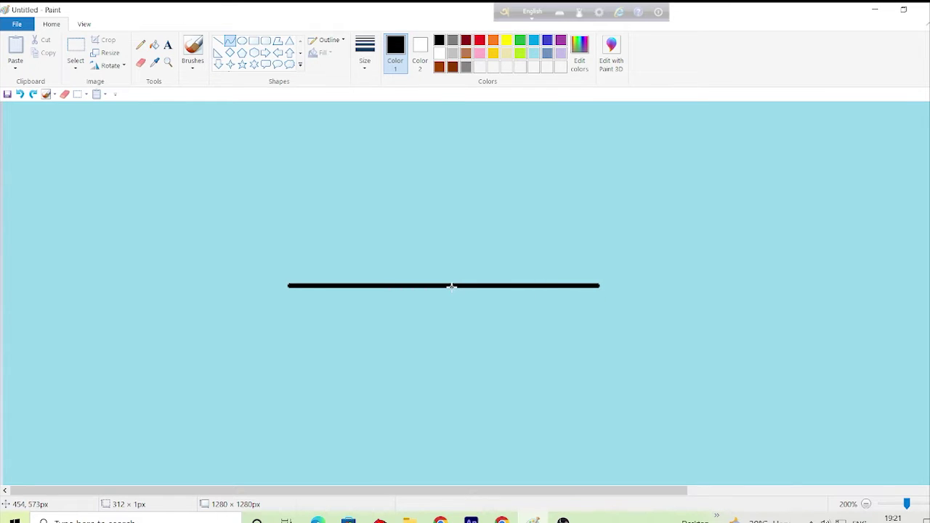
drag(451, 286, 446, 343)
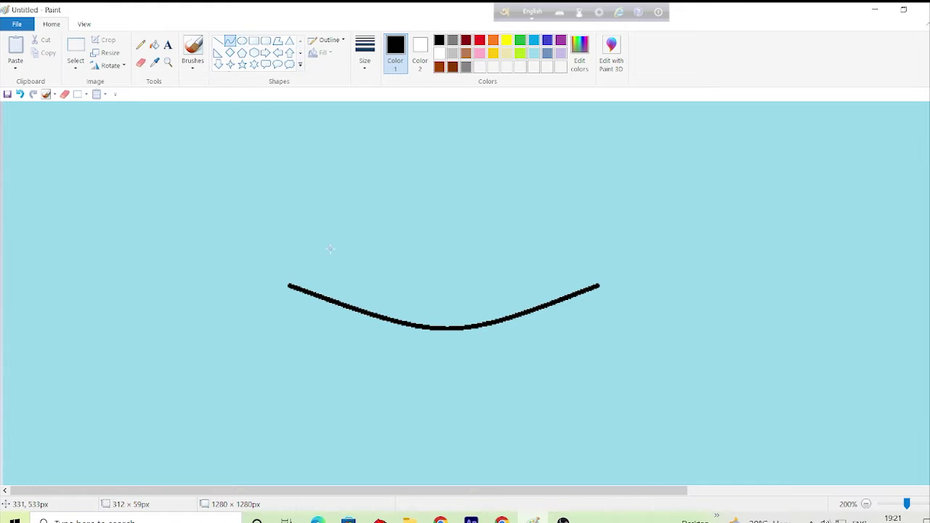
drag(288, 285, 596, 280)
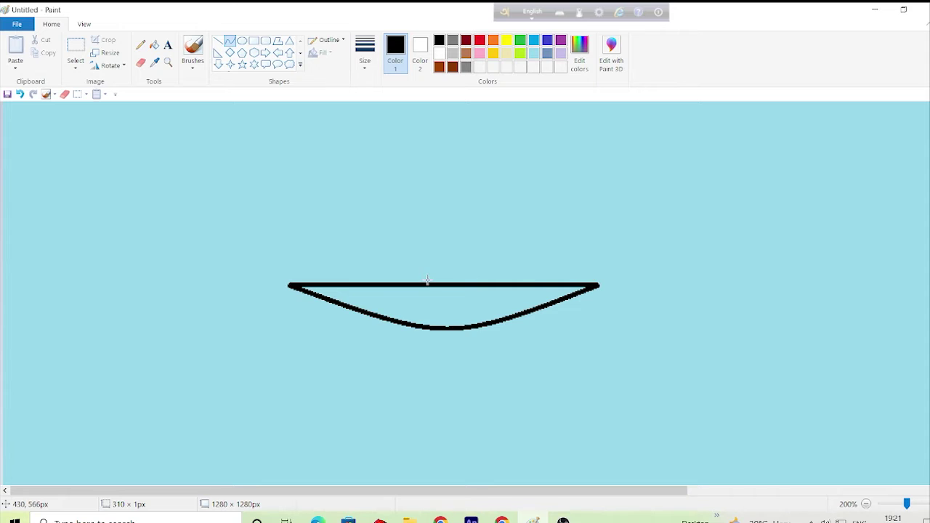
drag(437, 284, 444, 298)
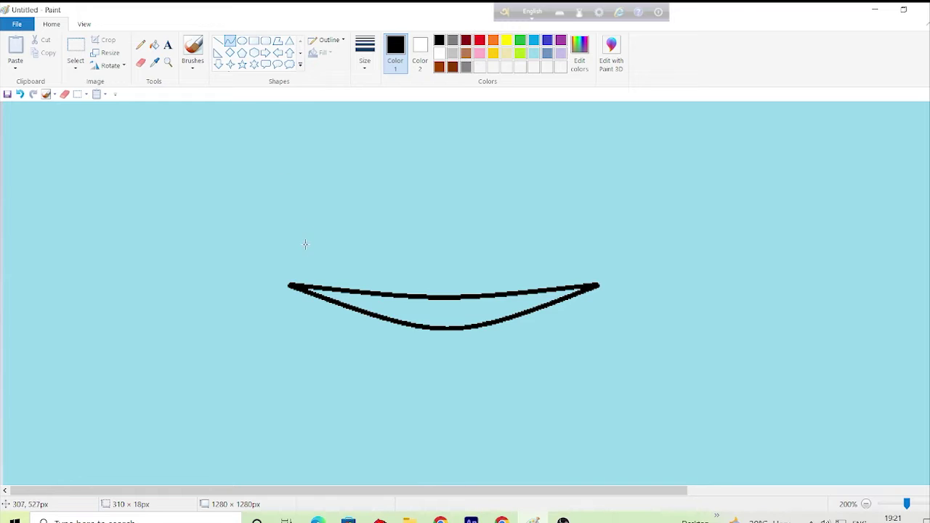
- Draw a deeper black curve about 313 × 109 px between the same end points as the hull's bottom, and nudge it slightly down
drag(291, 285, 596, 285)
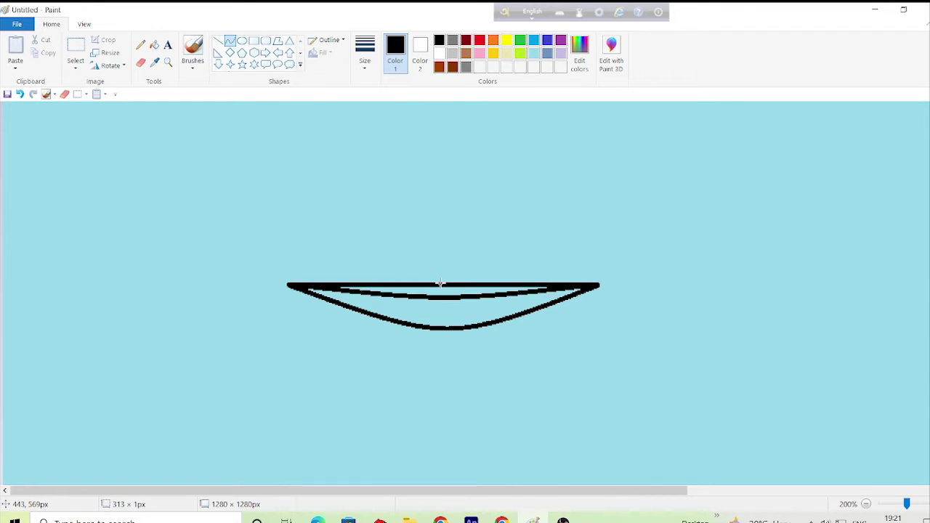
drag(440, 284, 434, 391)
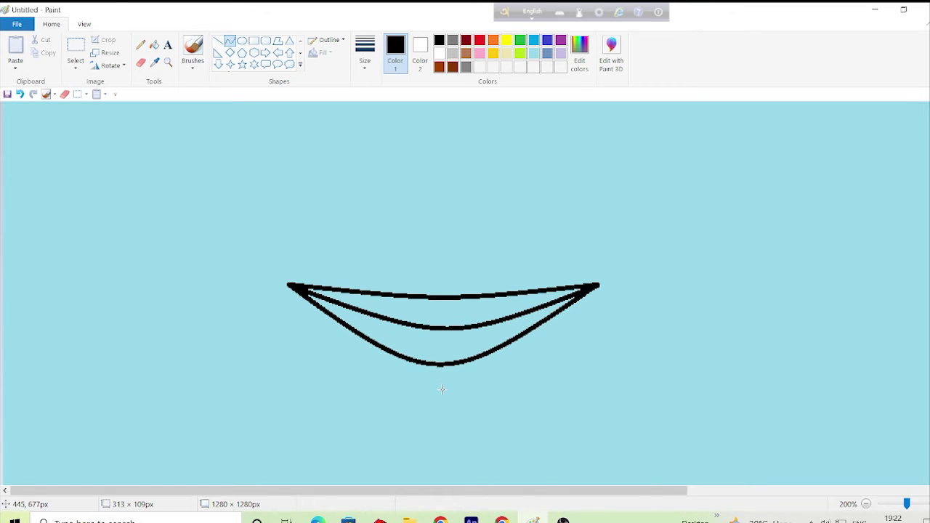
click(442, 389)
scroll(514, 338, down, 2)
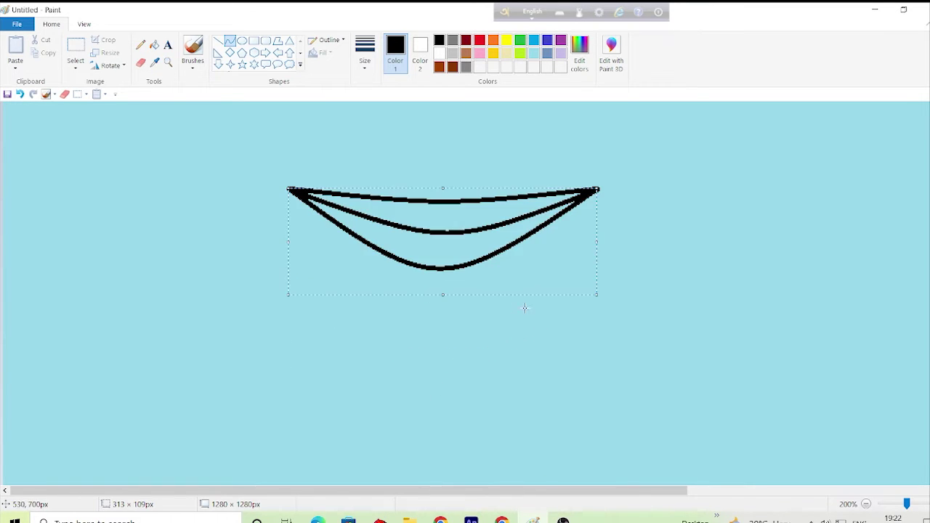
drag(463, 266, 461, 269)
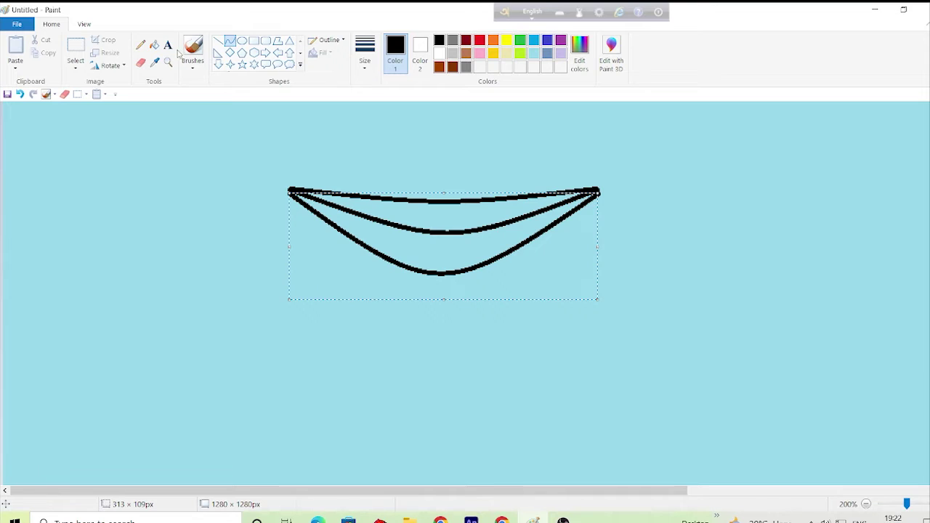
- Fill the boat's upper interior band with dark brown and the lower hull with the lighter reddish brown
click(242, 41)
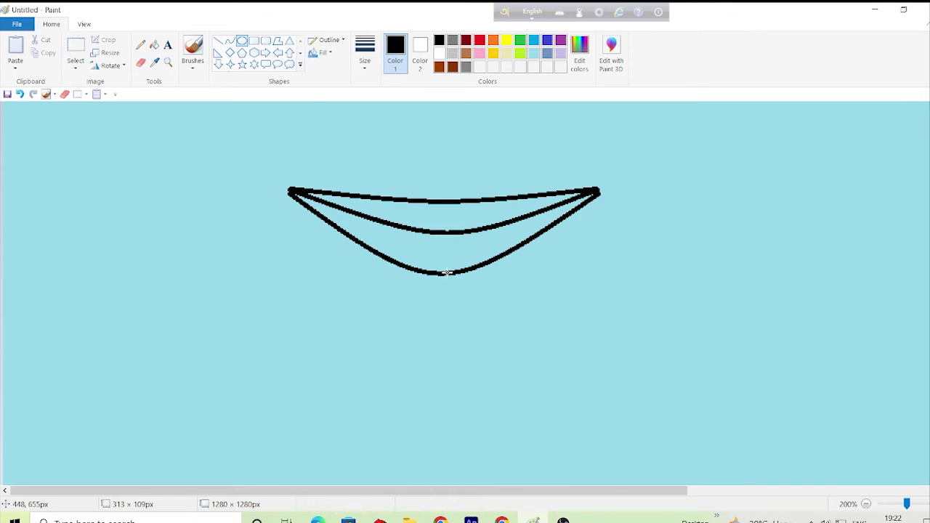
click(154, 44)
click(405, 246)
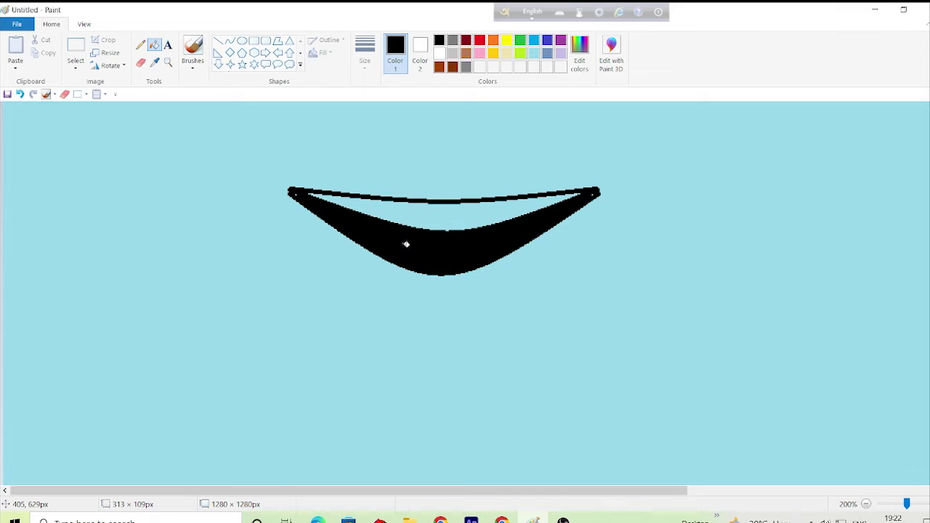
key(ctrl+z)
click(439, 66)
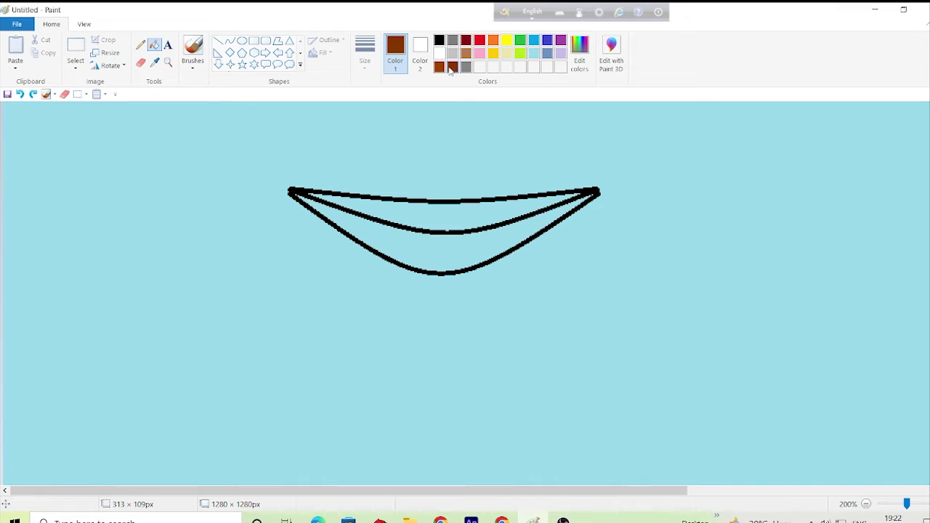
click(445, 214)
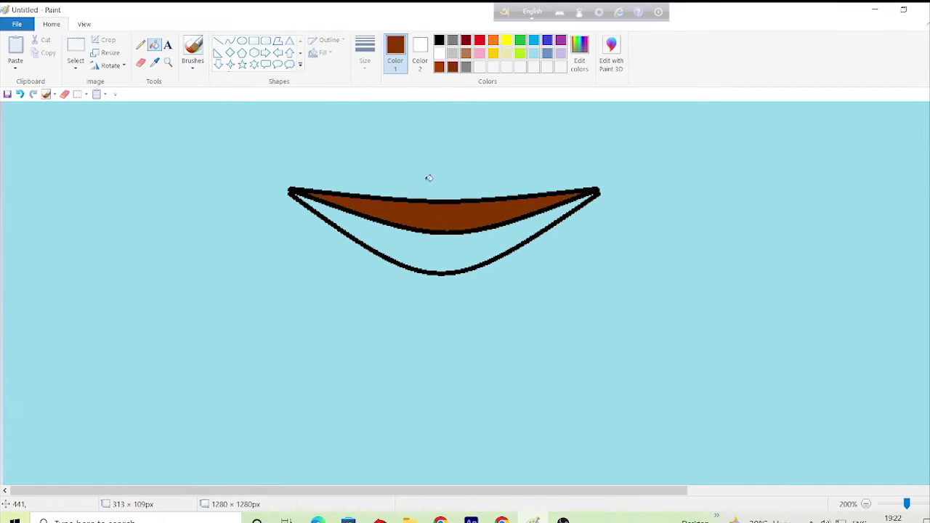
click(438, 67)
click(439, 251)
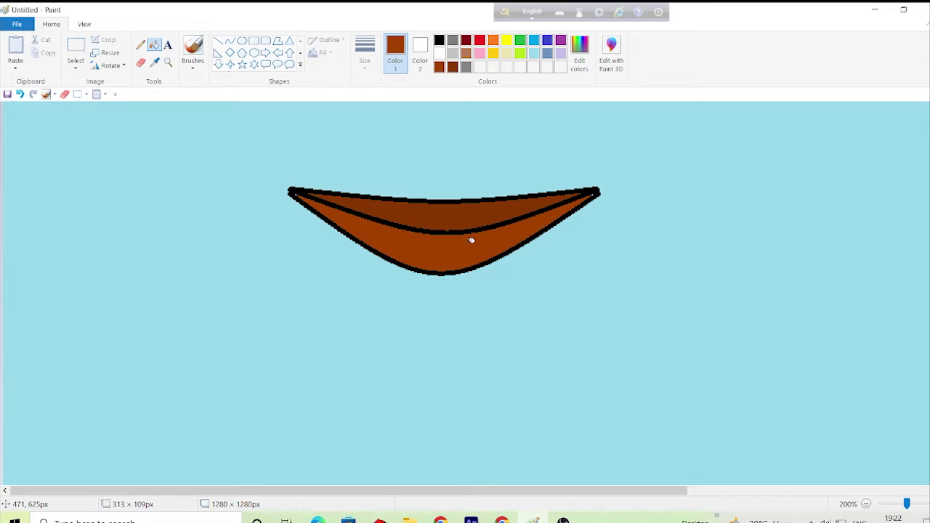
- Draw two thin black lines across the boat's interior left of its centre and fill the strip between them black
click(219, 41)
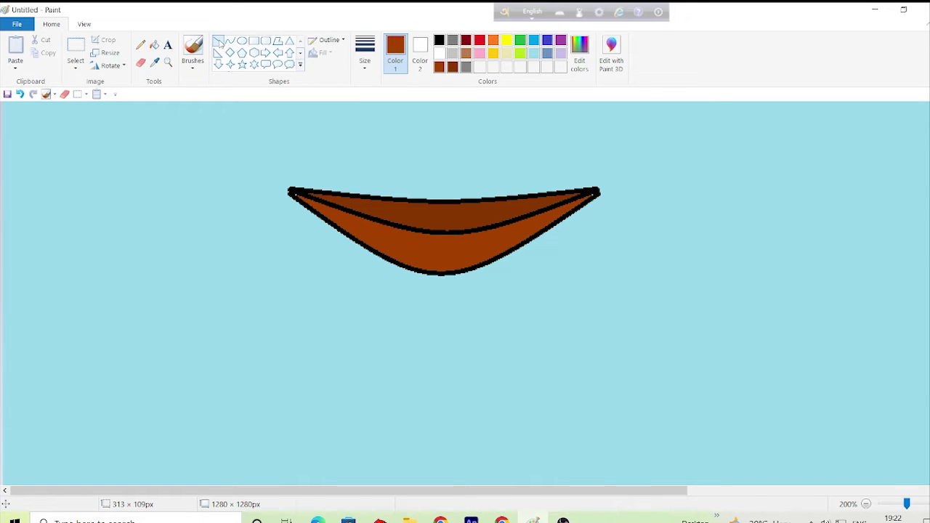
click(364, 57)
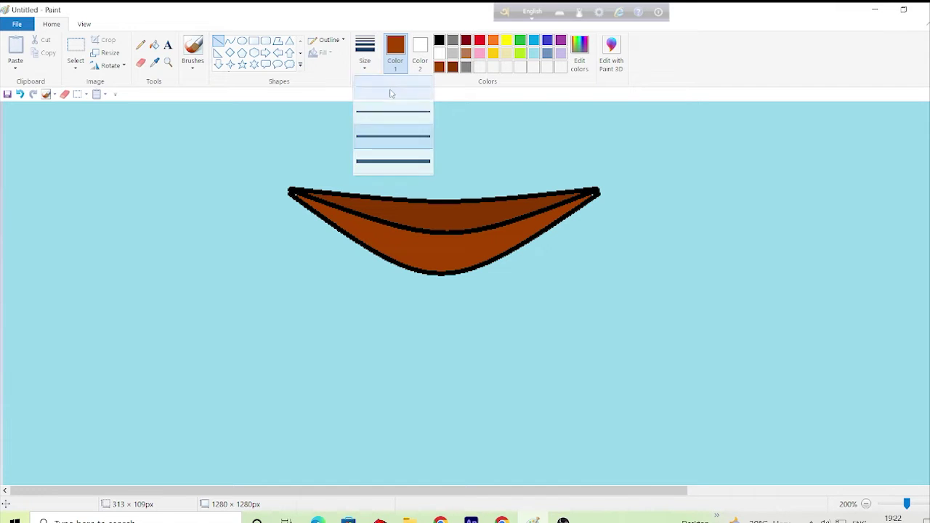
click(391, 91)
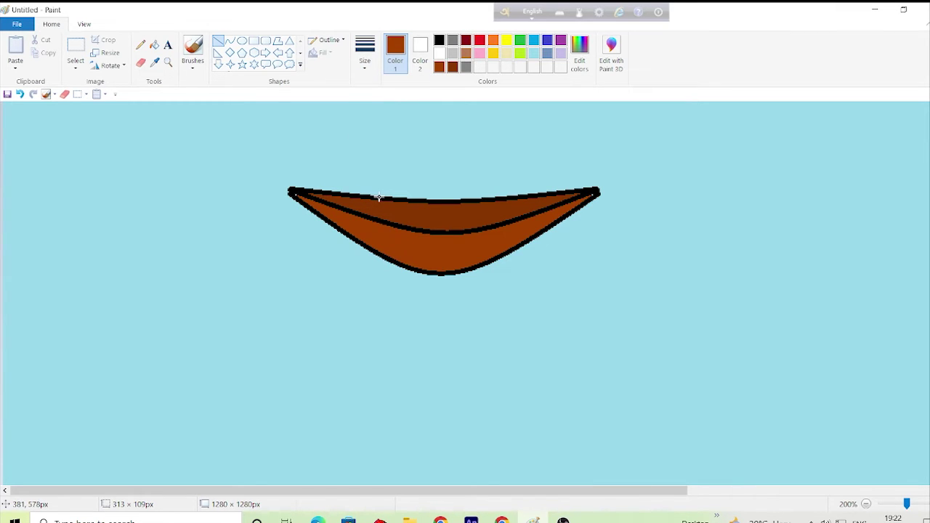
drag(378, 196, 375, 218)
key(ctrl+z)
click(439, 41)
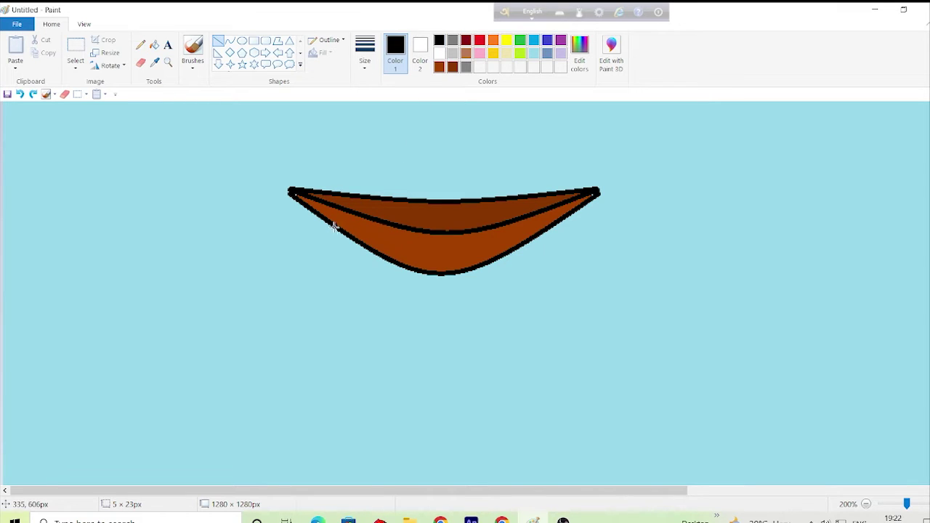
drag(372, 194, 368, 216)
click(385, 173)
drag(385, 199, 378, 220)
click(417, 179)
click(154, 44)
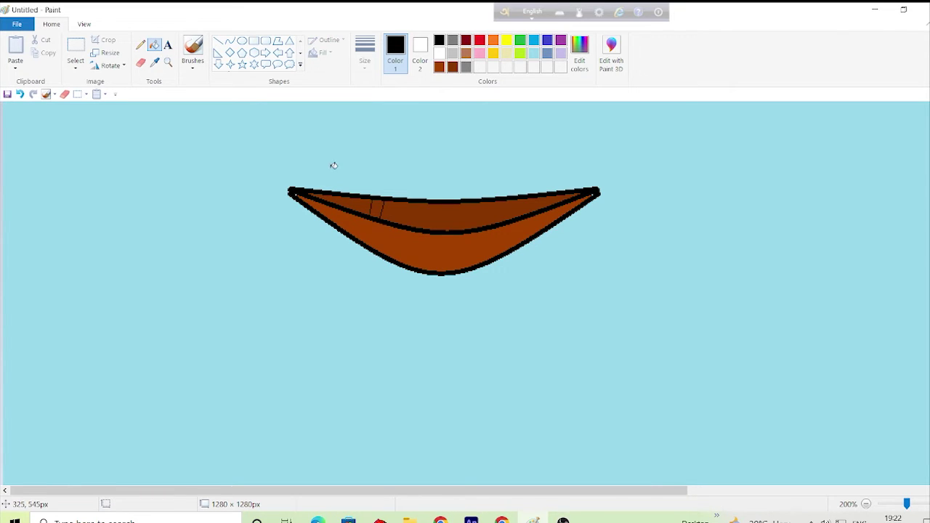
click(378, 201)
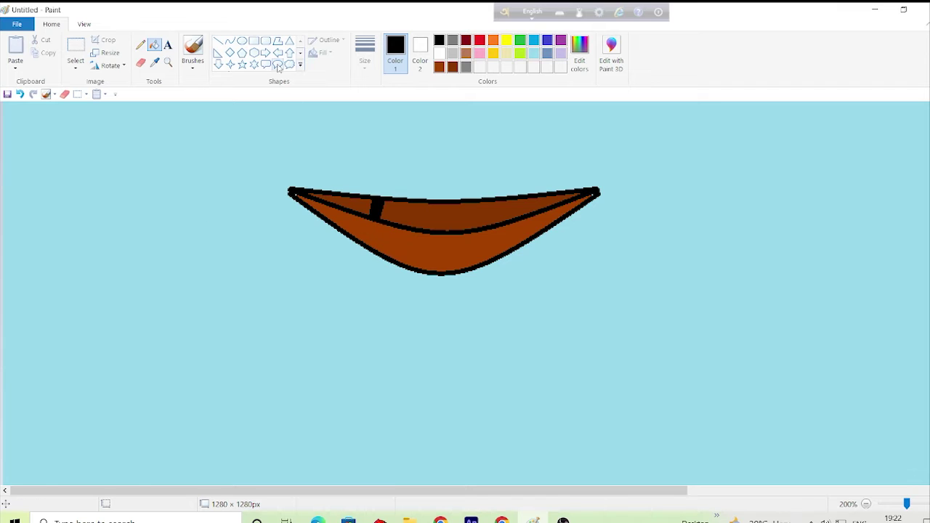
- Add a second black crossbar just left of the interior's centre by drawing thin lines and filling between them
click(218, 41)
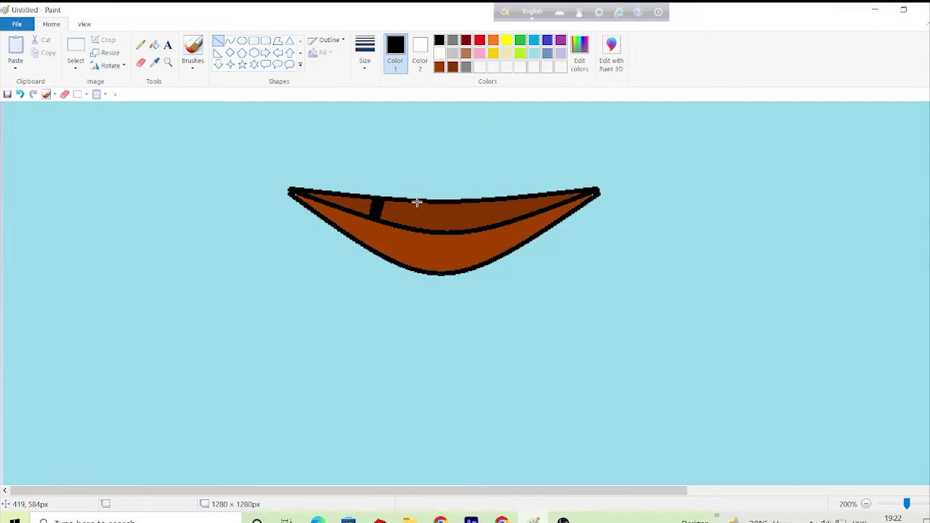
mouse_move(417, 202)
mouse_down()
mouse_move(416, 228)
mouse_move(428, 216)
mouse_move(427, 229)
mouse_up()
click(154, 45)
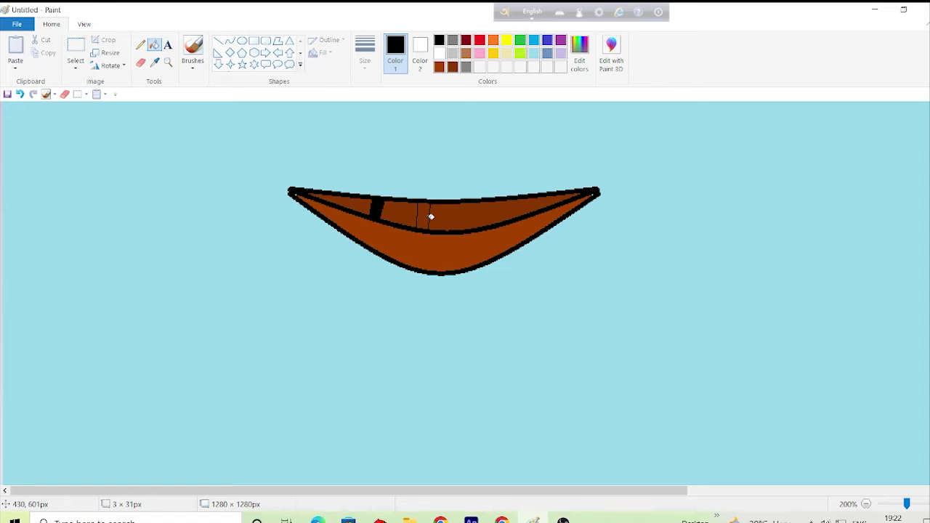
click(429, 217)
- Draw four more pairs of thin black crossbar lines, three in the interior's right half and one near its left end
click(218, 42)
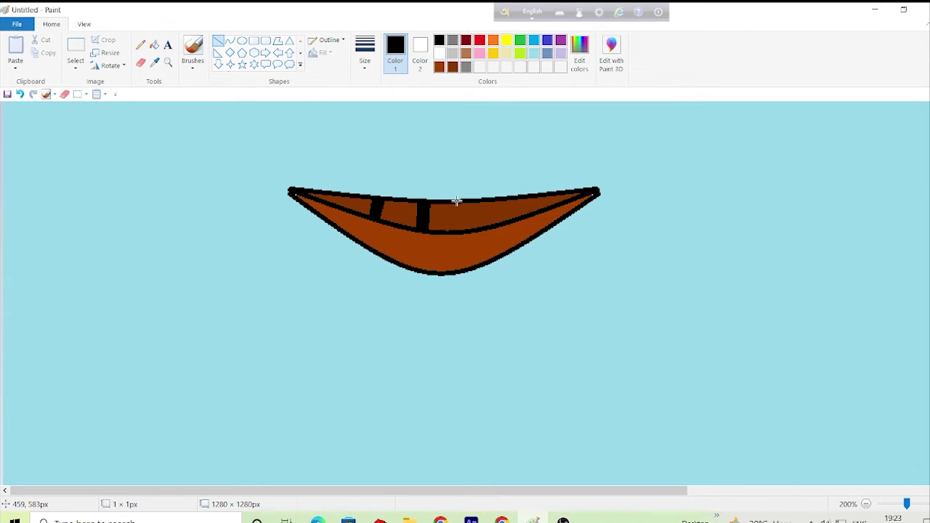
mouse_move(456, 201)
mouse_down()
mouse_move(459, 231)
mouse_move(470, 229)
mouse_up()
mouse_move(504, 198)
mouse_down()
mouse_move(505, 220)
mouse_move(515, 200)
mouse_move(516, 218)
mouse_move(548, 194)
mouse_move(550, 205)
mouse_move(559, 193)
mouse_move(560, 205)
mouse_up()
drag(369, 204, 332, 203)
click(333, 192)
- Fill the strips between the remaining pairs of crossbar lines with black
click(155, 46)
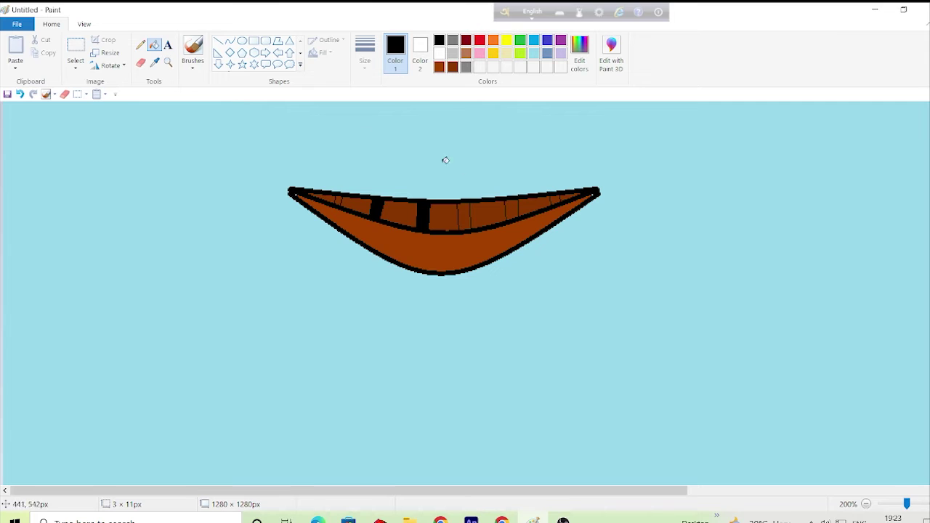
click(558, 198)
click(506, 211)
click(465, 211)
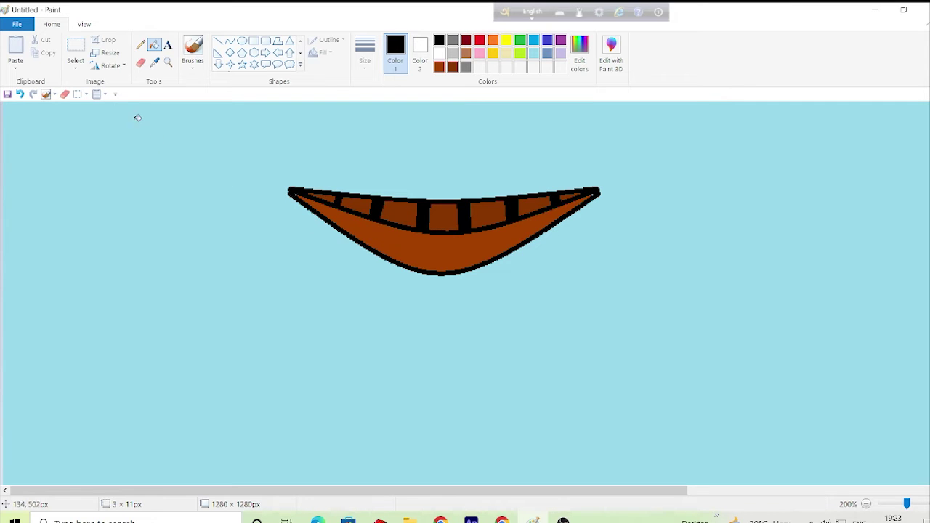
- Paint light turquoise Oil brush strokes over the hull's lower edge so the boat's bottom looks submerged in the water
click(56, 95)
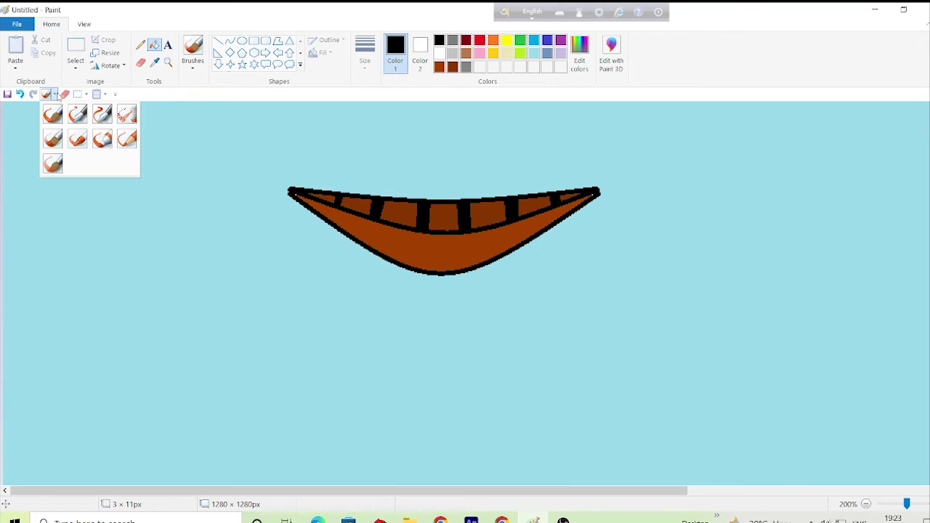
click(53, 142)
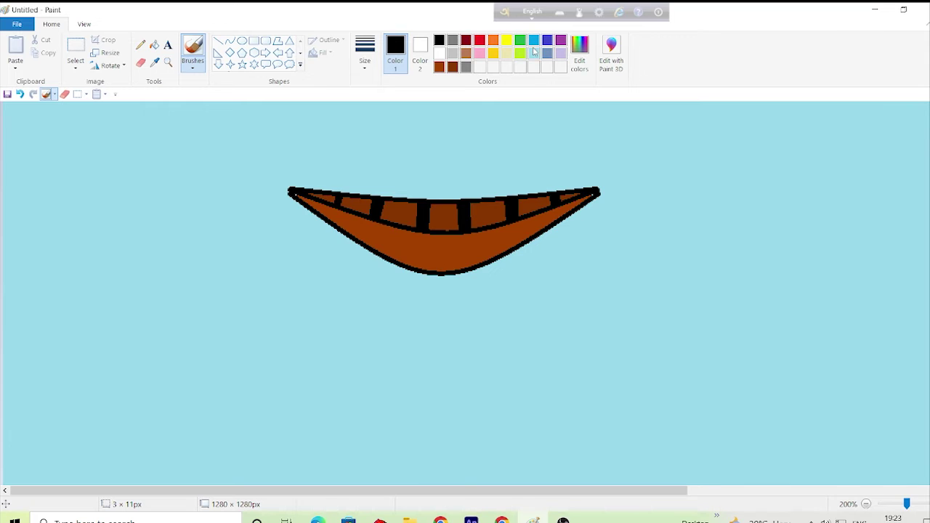
click(439, 54)
scroll(399, 289, down, 2)
scroll(398, 289, up, 2)
click(533, 53)
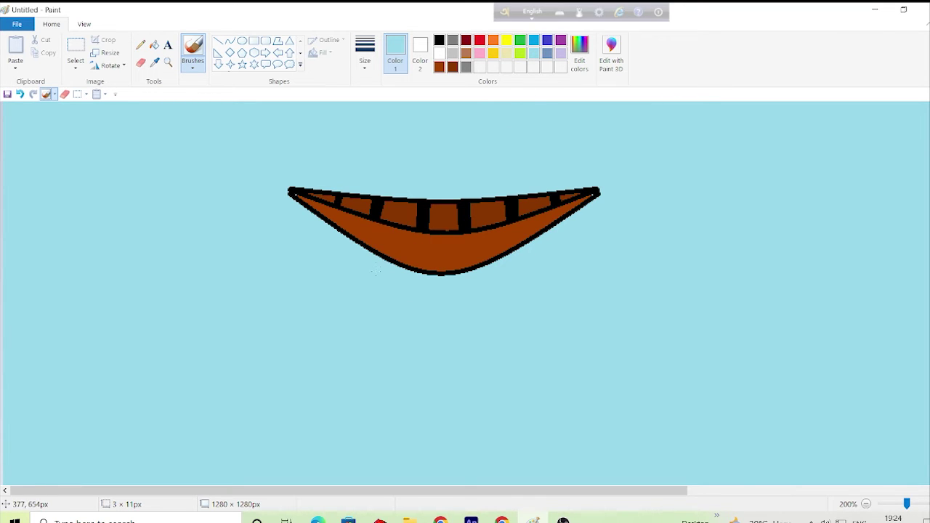
mouse_move(418, 272)
mouse_down()
mouse_move(514, 261)
mouse_move(534, 250)
mouse_move(420, 281)
mouse_up()
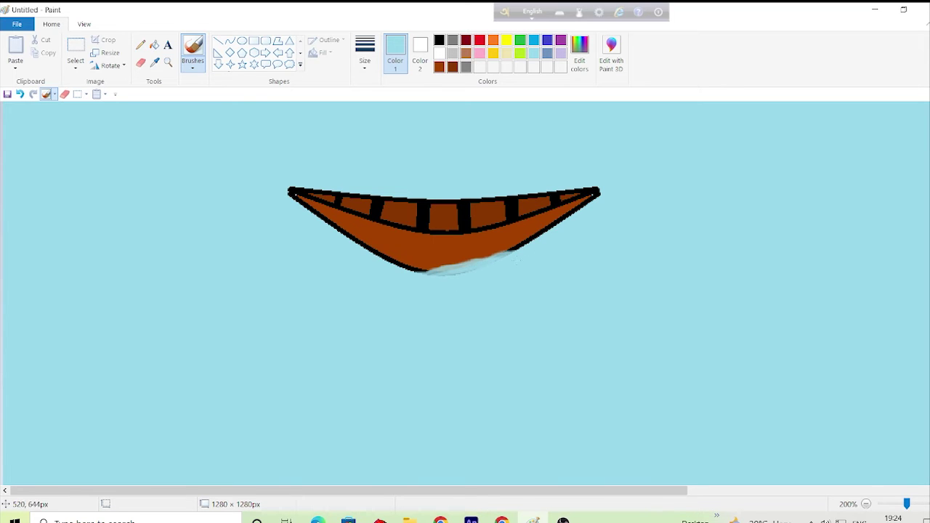
drag(512, 256, 412, 271)
mouse_move(349, 254)
mouse_down()
mouse_move(439, 277)
mouse_move(514, 267)
mouse_up()
drag(539, 238, 449, 271)
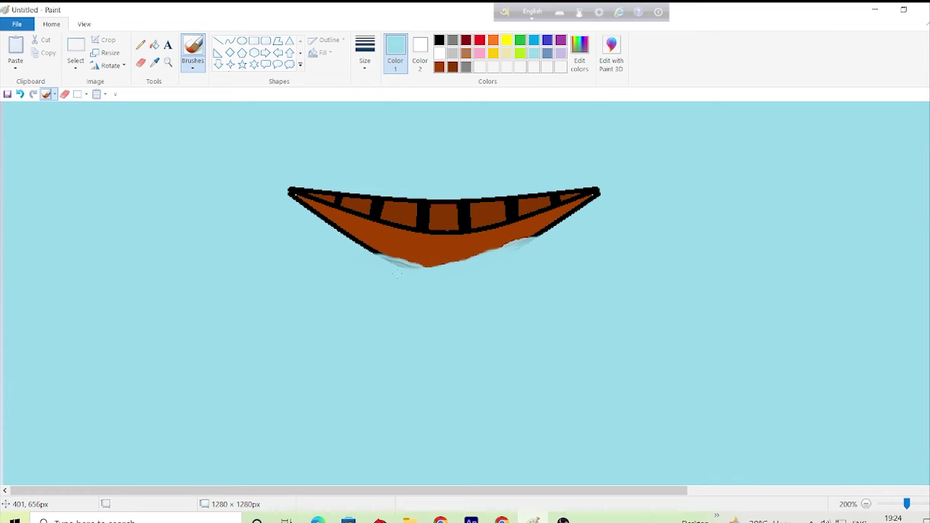
scroll(472, 271, down, 1)
scroll(480, 272, up, 1)
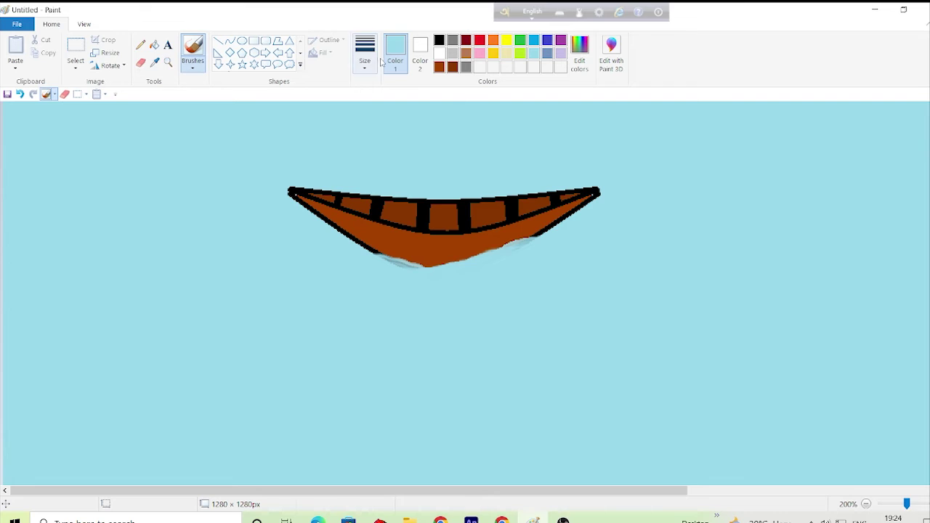
- Change the primary colour of the brush to white
click(420, 51)
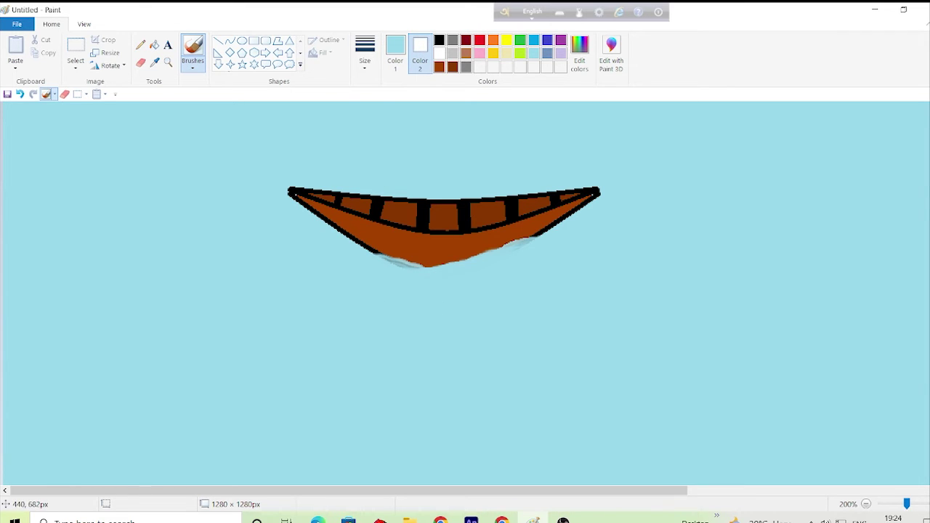
click(396, 53)
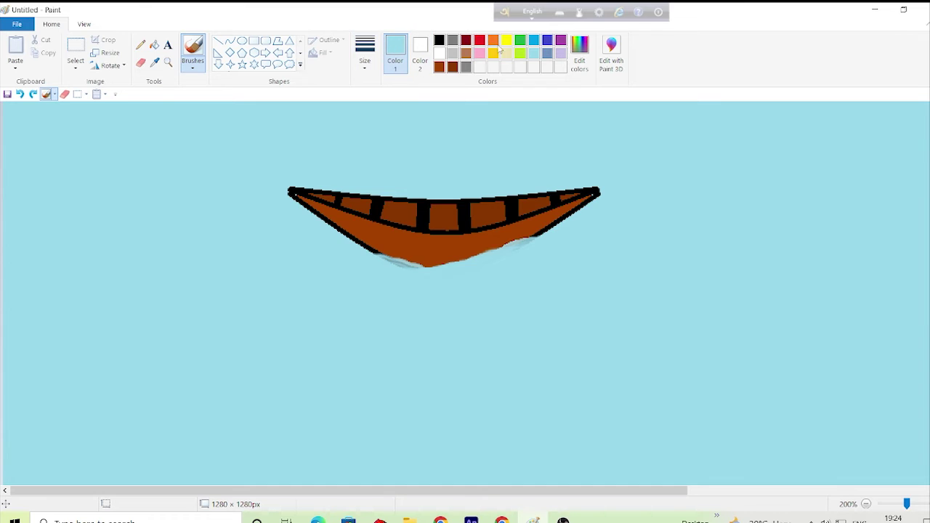
click(439, 54)
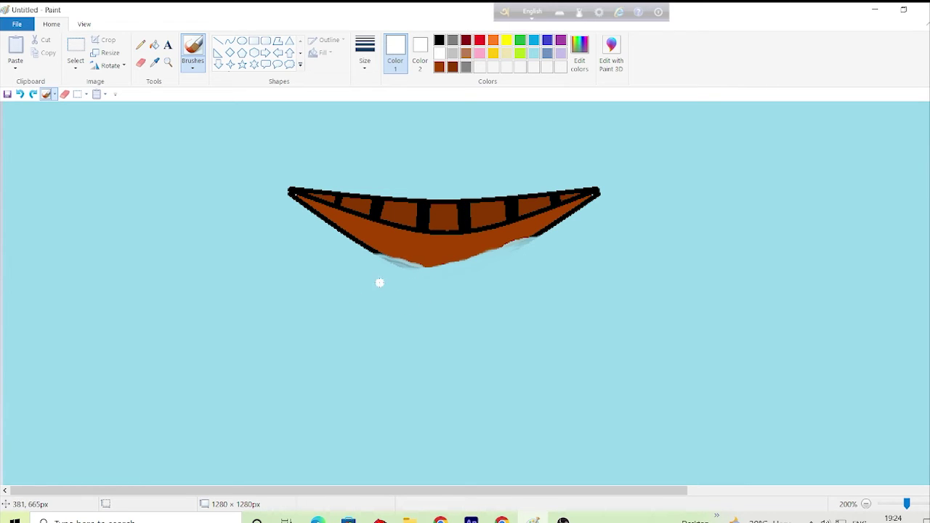
drag(342, 274, 512, 311)
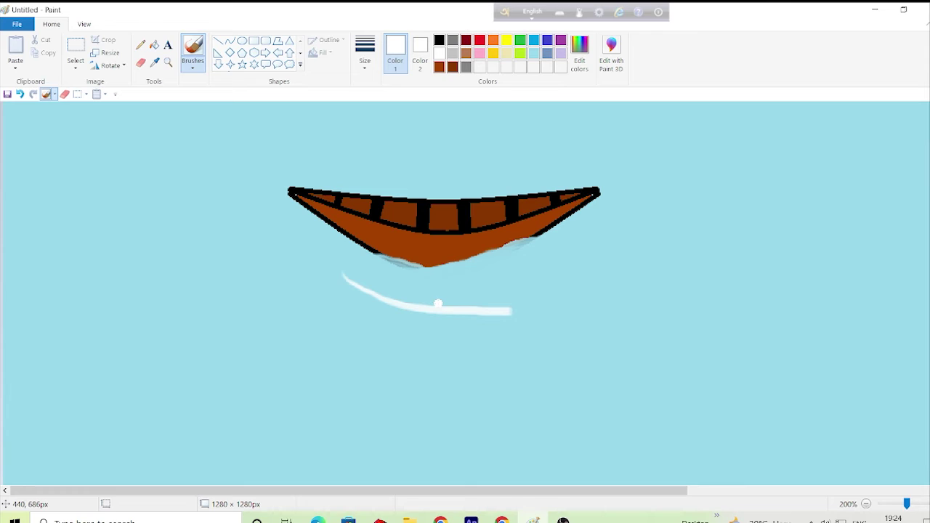
key(ctrl+z)
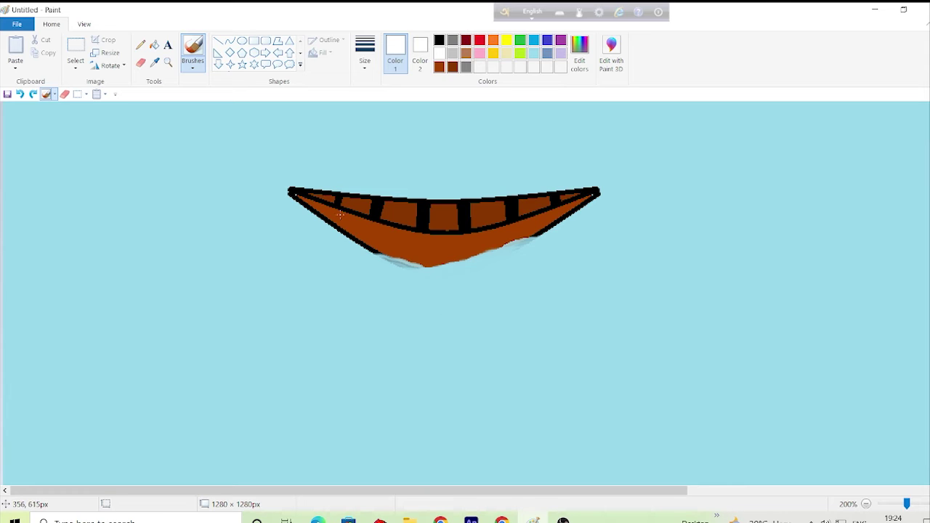
mouse_move(336, 263)
mouse_down()
mouse_move(436, 282)
mouse_move(487, 304)
mouse_up()
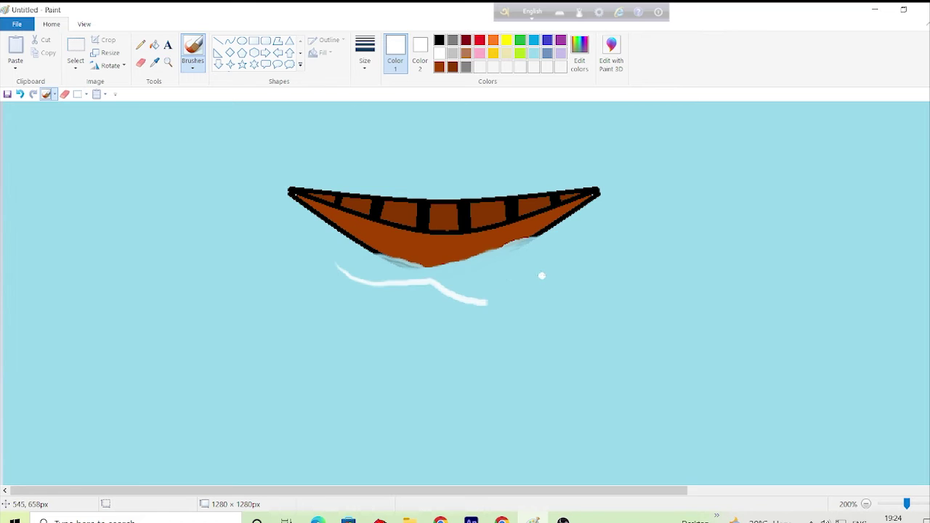
key(ctrl+z)
- Paint short wavy white ripples in the water directly beneath the hull, on both sides of its centre
drag(324, 278, 418, 304)
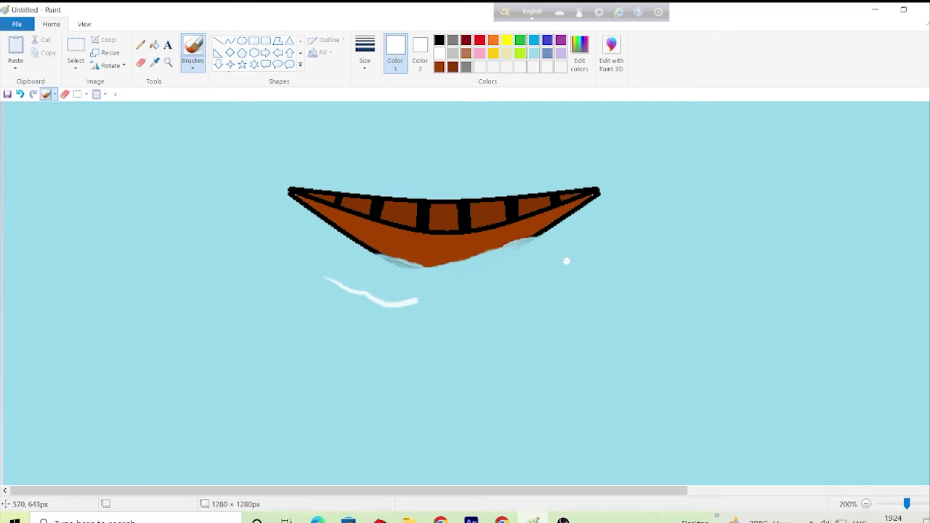
mouse_move(566, 261)
mouse_down()
mouse_move(510, 293)
mouse_move(522, 270)
mouse_move(546, 259)
mouse_up()
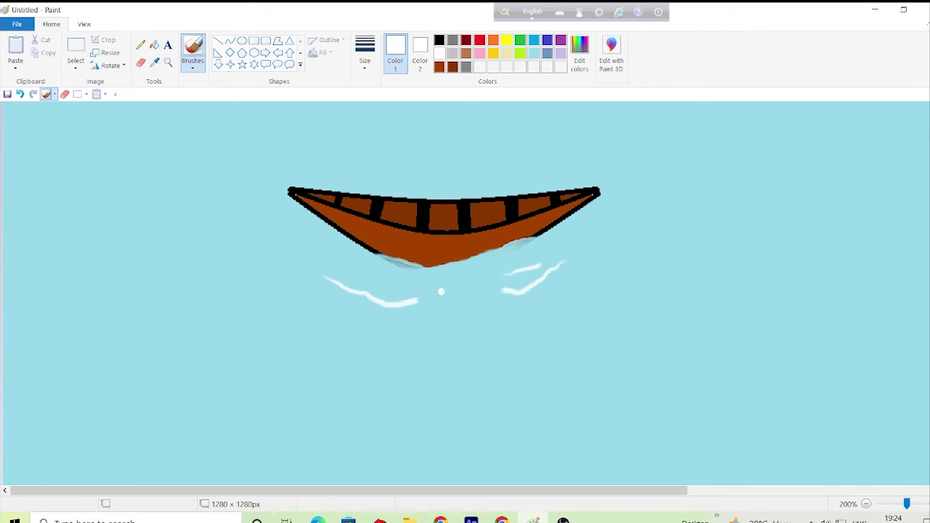
drag(436, 286, 489, 271)
drag(357, 266, 428, 278)
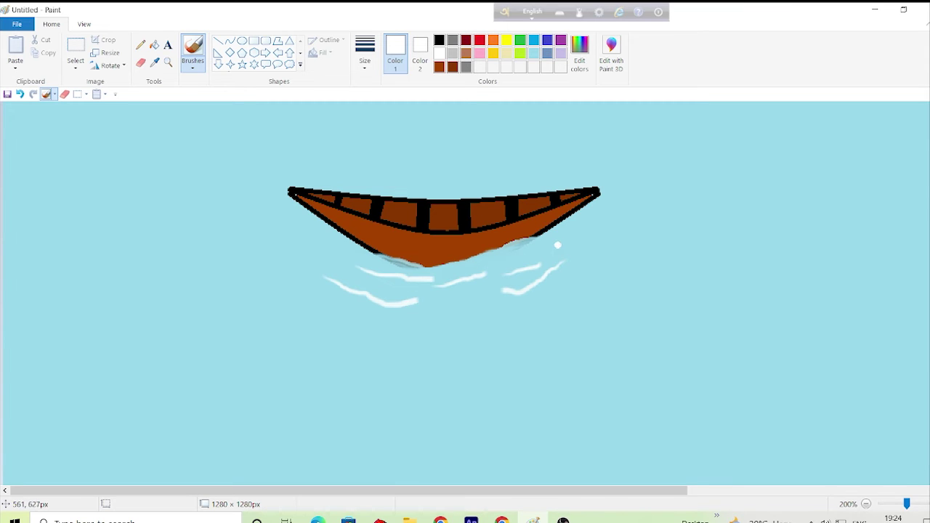
drag(557, 245, 531, 260)
- Add outer white ripples farther below the boat and curving up around both sides of the hull
drag(332, 311, 457, 335)
drag(283, 238, 320, 263)
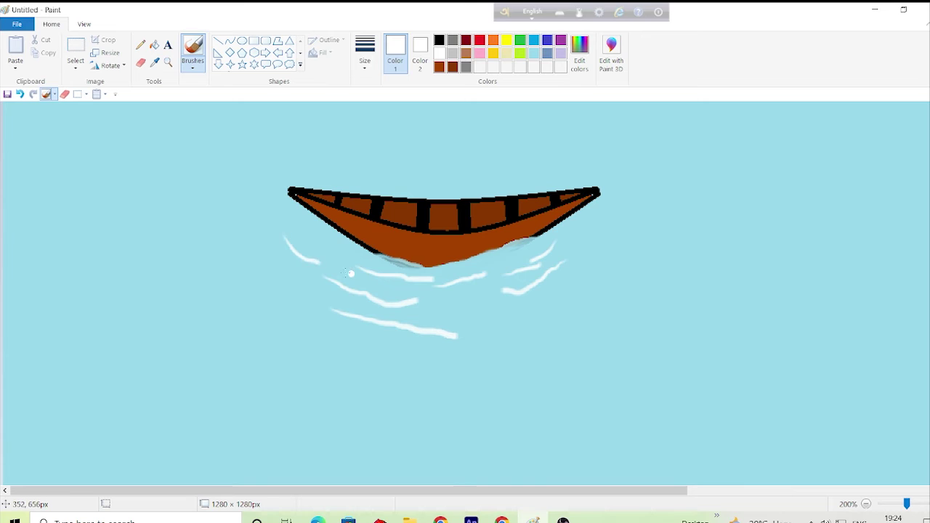
drag(249, 267, 311, 325)
mouse_move(602, 246)
mouse_down()
mouse_move(580, 307)
mouse_move(502, 331)
mouse_up()
drag(600, 220, 580, 241)
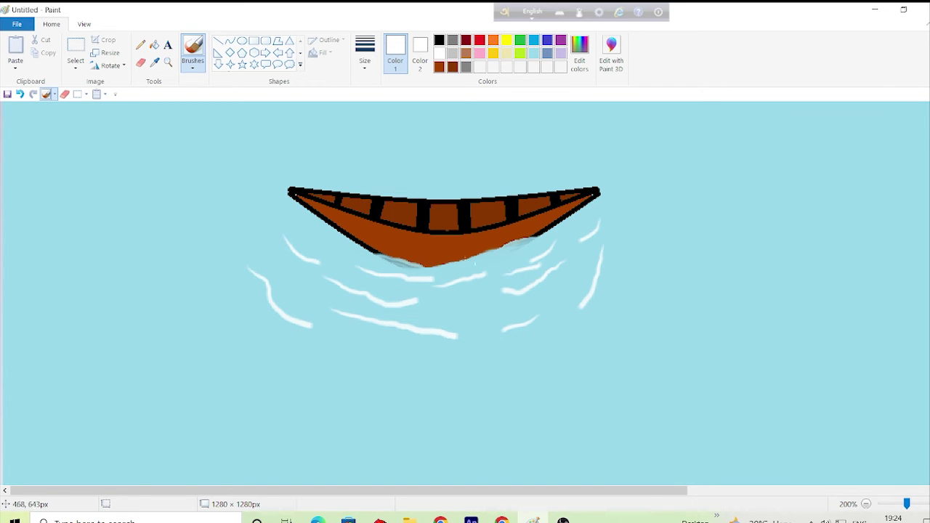
- Paint more white ripples along the boat's upper rim and beside its two pointed ends
drag(378, 182, 519, 180)
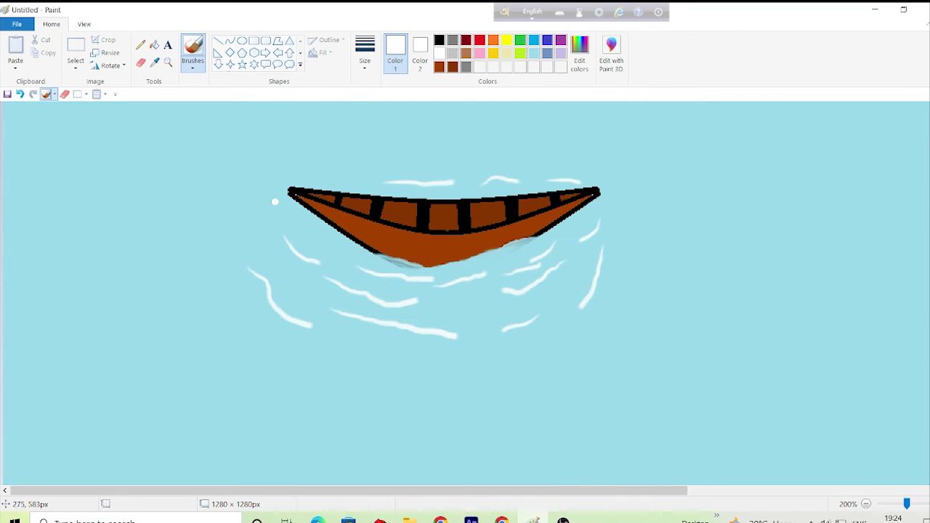
drag(279, 210, 306, 237)
drag(340, 186, 385, 191)
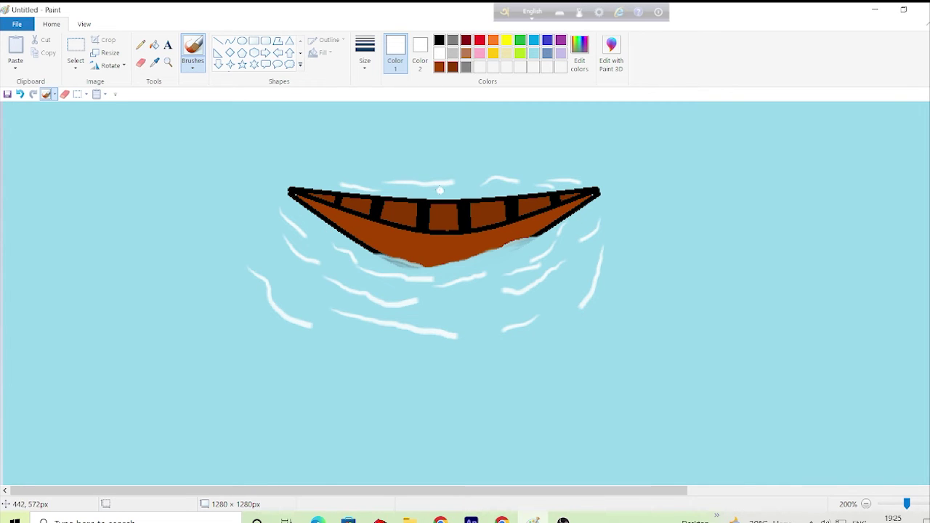
drag(610, 191, 594, 223)
drag(328, 186, 291, 182)
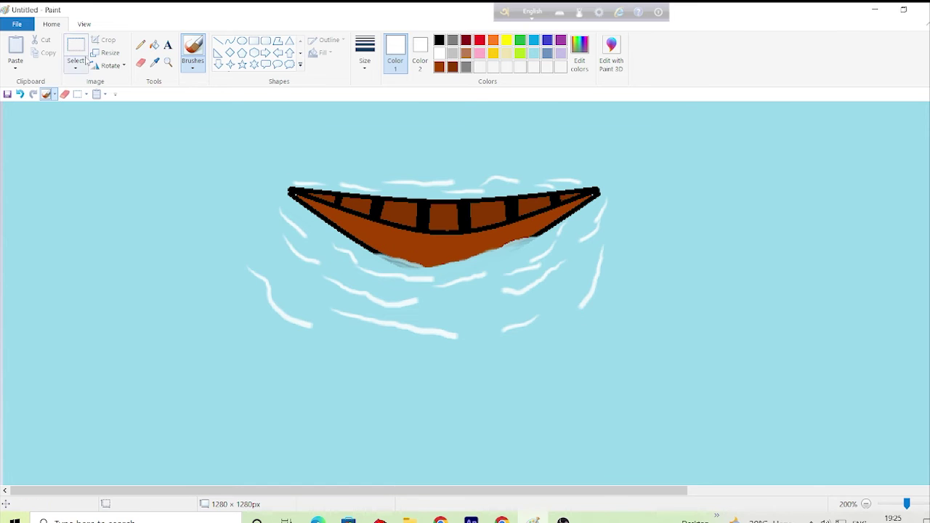
- Set up the Line tool with the dark brown of the boat's interior and the thickest line width
click(218, 41)
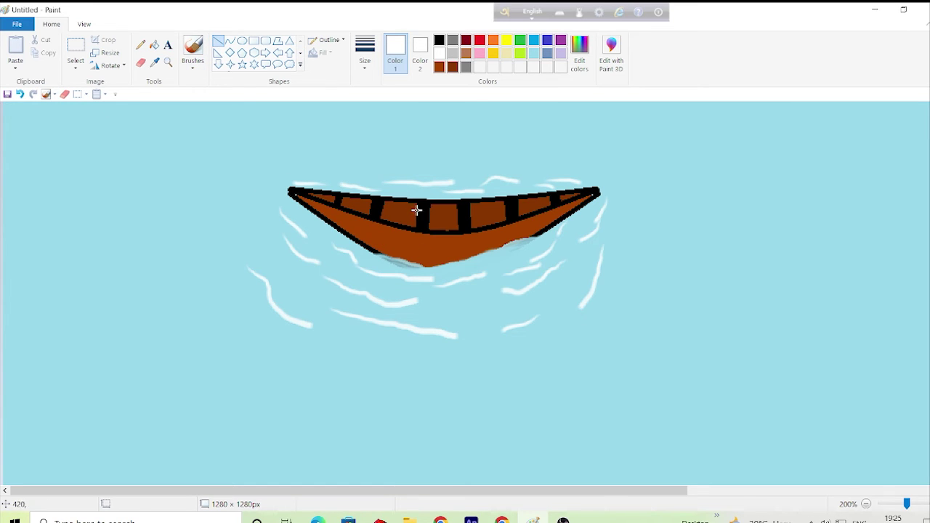
click(438, 41)
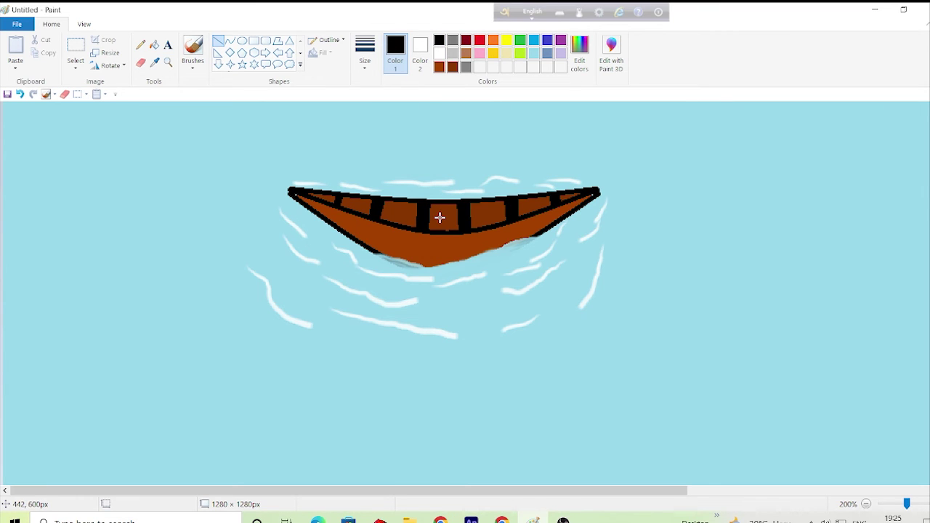
drag(441, 216, 419, 286)
key(ctrl+z)
click(452, 66)
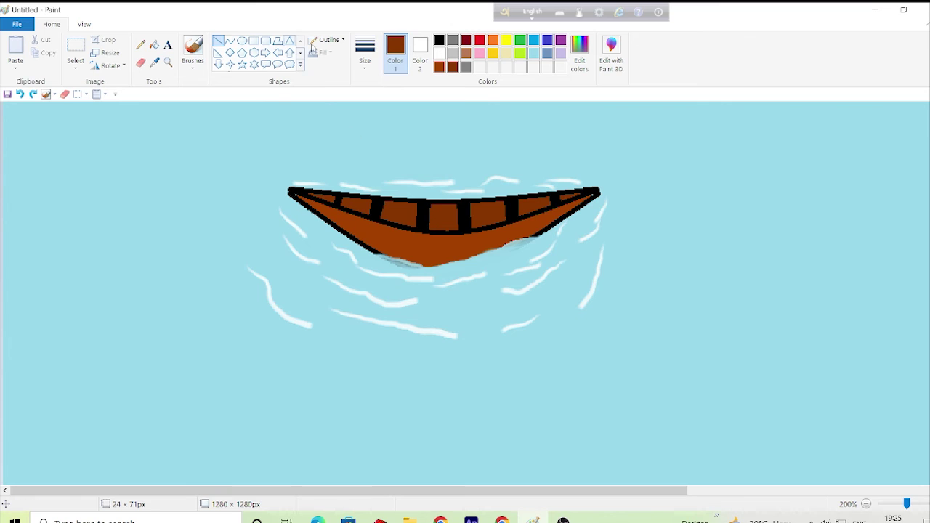
click(364, 52)
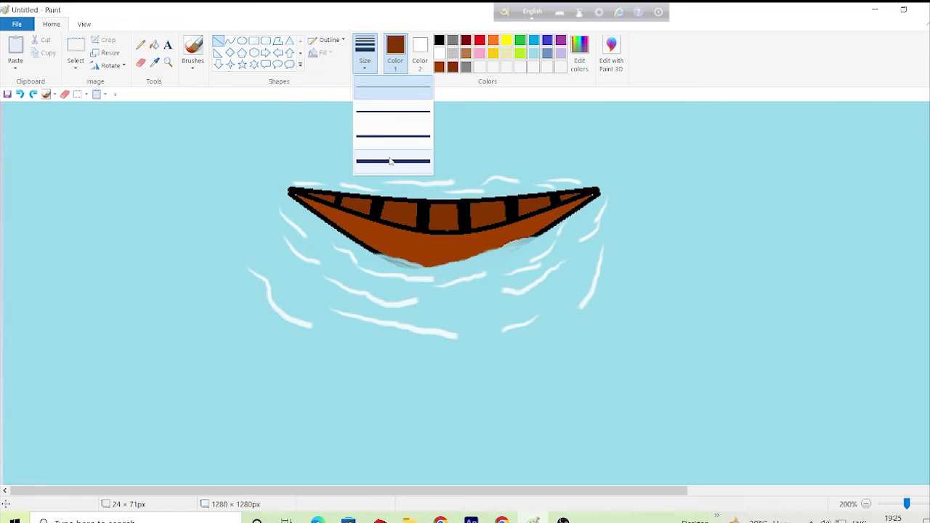
click(390, 160)
- Define a darker brown with RGB 104, 41, 0 as the line colour
drag(438, 231, 427, 291)
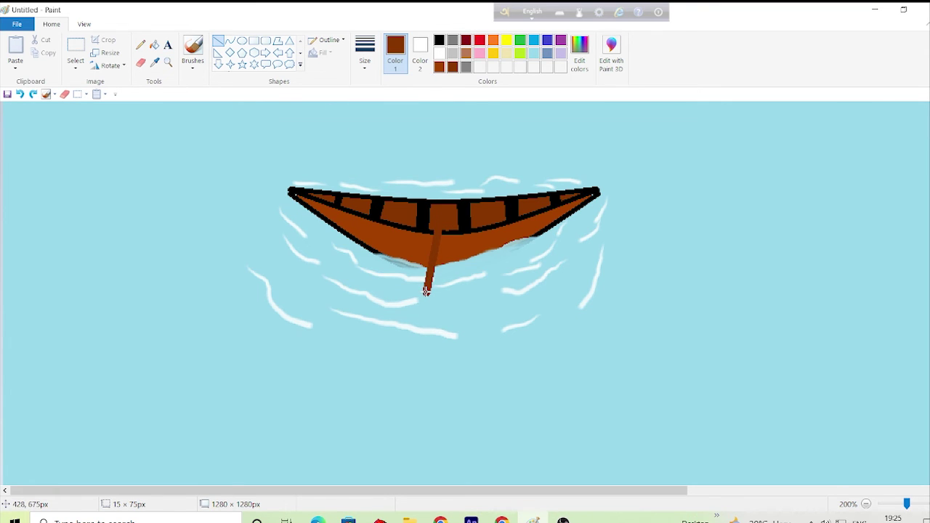
key(ctrl+z)
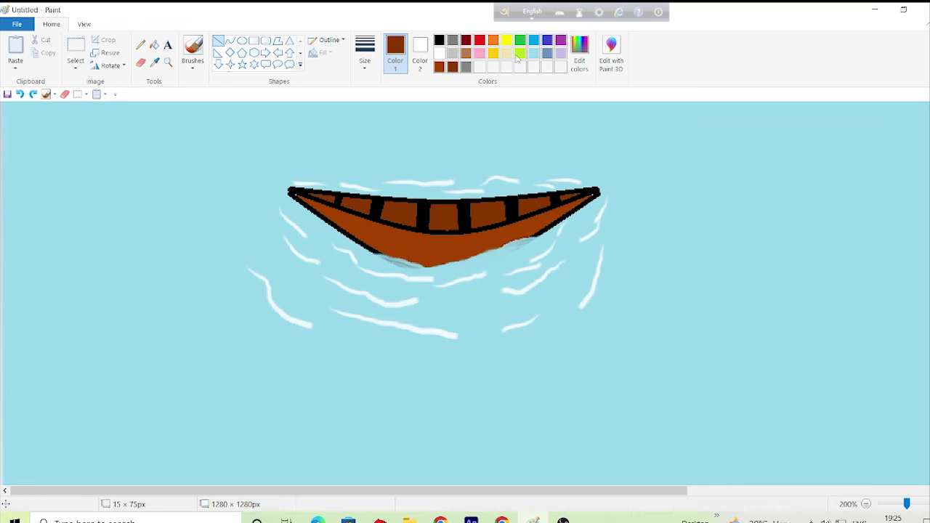
click(579, 50)
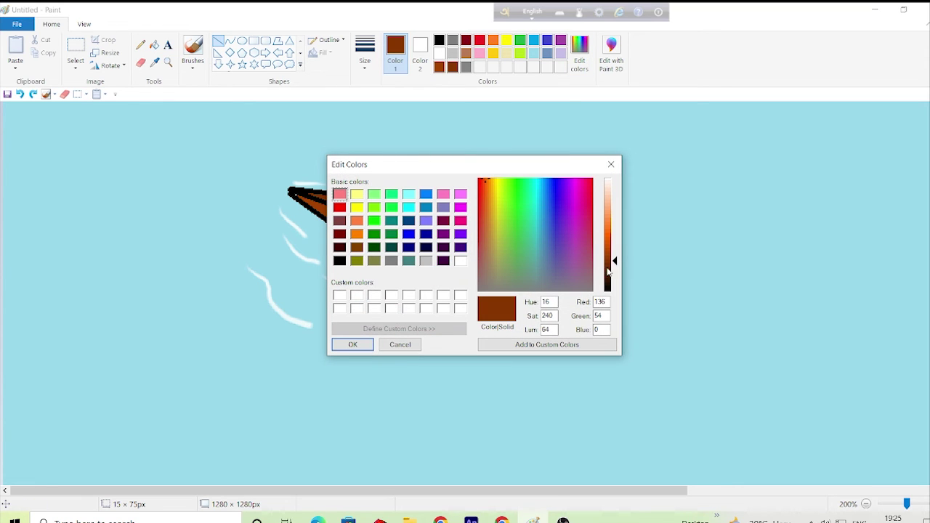
click(613, 272)
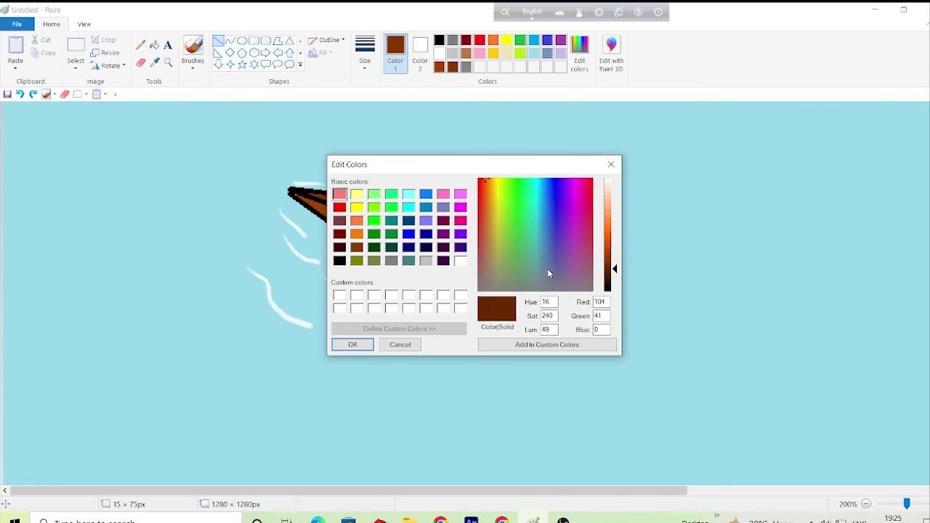
click(353, 345)
- Draw an oar shaft about 22 by 81 px from the middle compartment into the water, with a short stroke at its lower end
drag(440, 217, 420, 289)
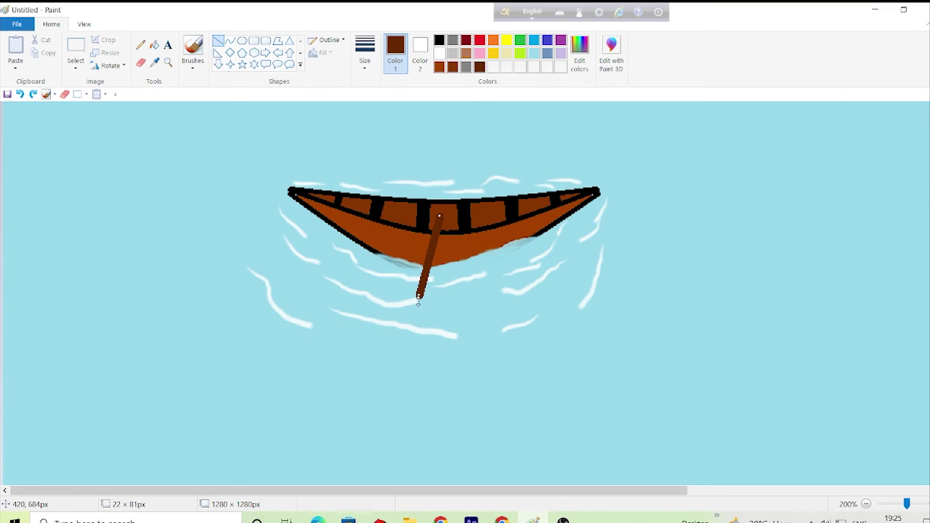
click(425, 296)
mouse_move(419, 297)
mouse_down()
mouse_move(428, 288)
mouse_move(425, 297)
mouse_up()
click(445, 287)
drag(426, 301, 436, 223)
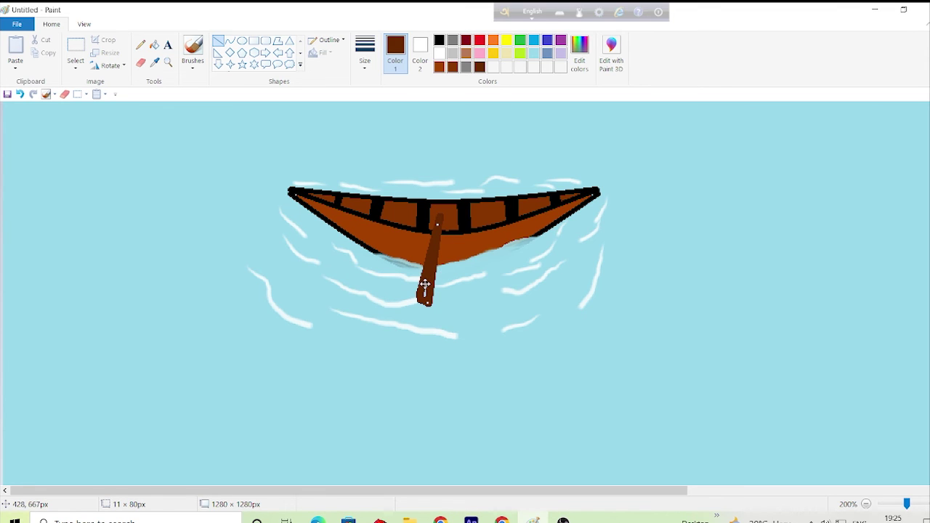
drag(425, 283, 425, 287)
key(ctrl+z)
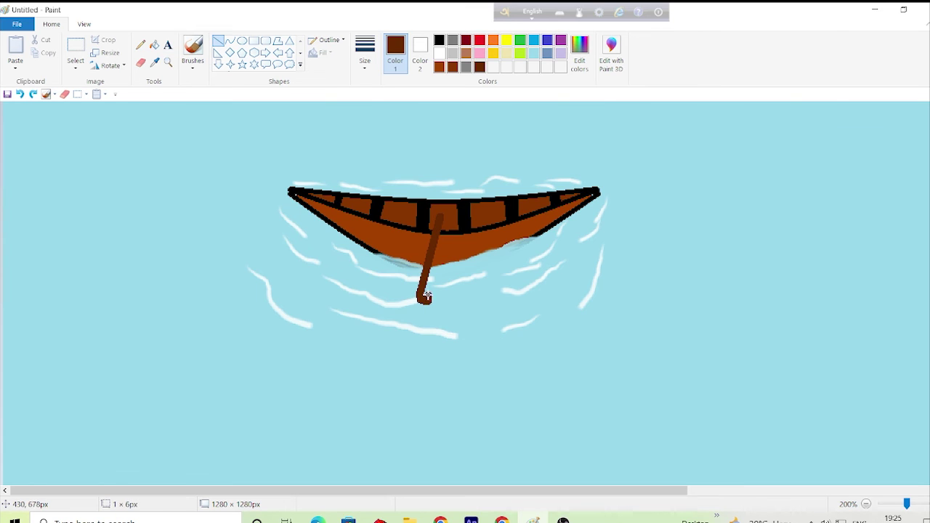
- Draw the oar's second side from its lower end up to the top and cover the gap inside the blade with brown
drag(427, 300, 440, 217)
click(501, 281)
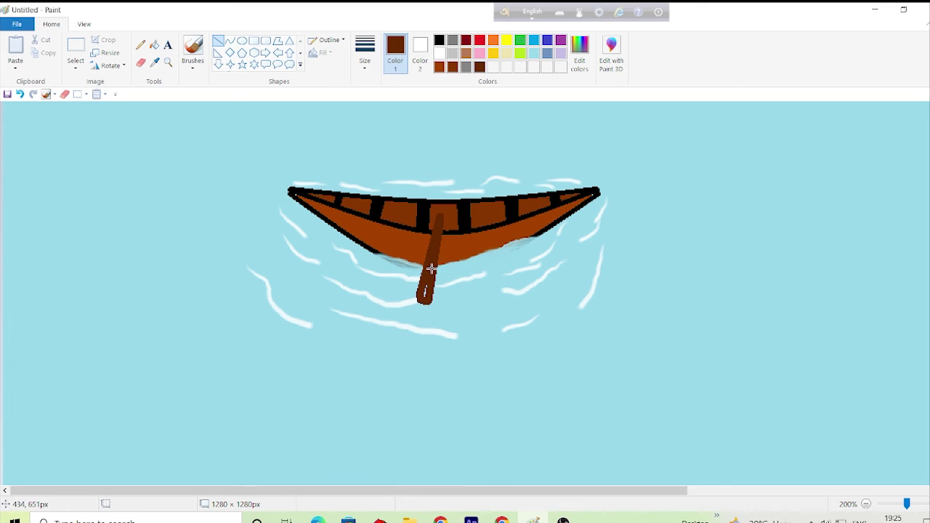
drag(430, 270, 424, 295)
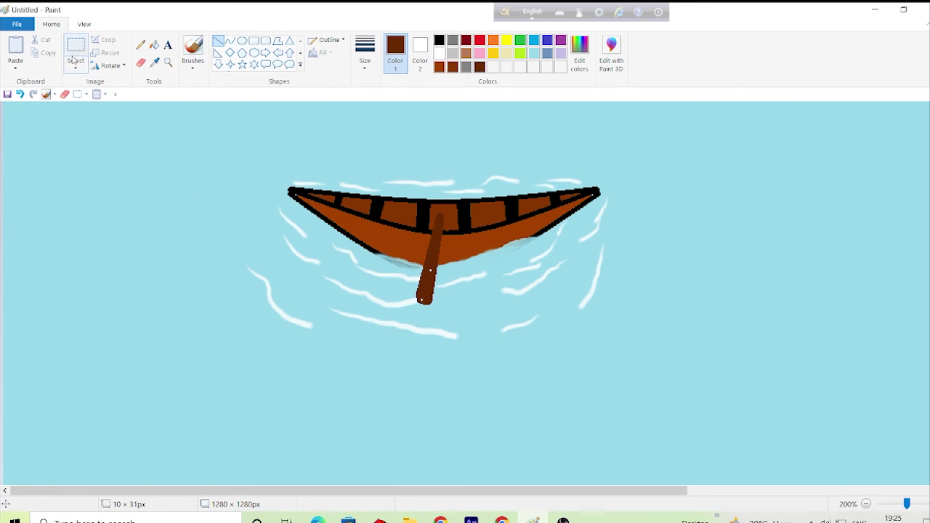
- Paint over the lower part of the oar's blade with the Oil brush in light turquoise so it looks submerged
click(48, 95)
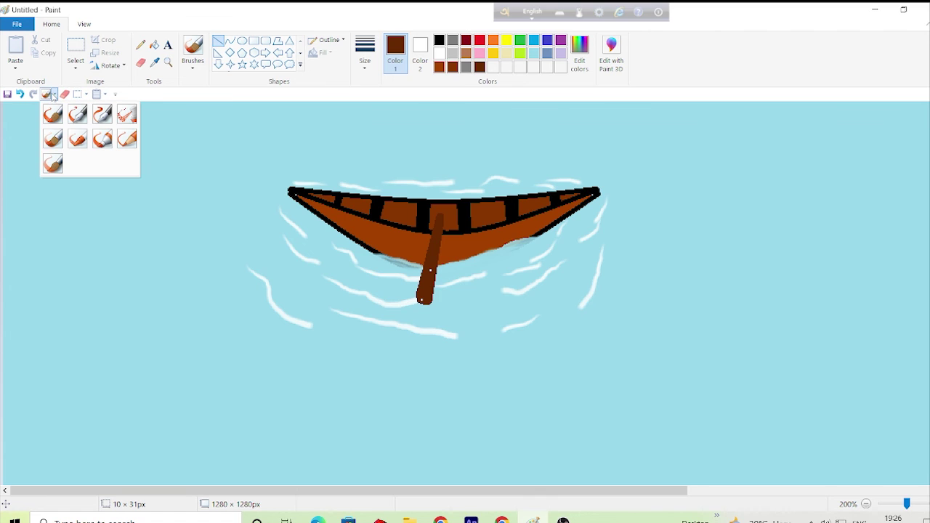
click(51, 140)
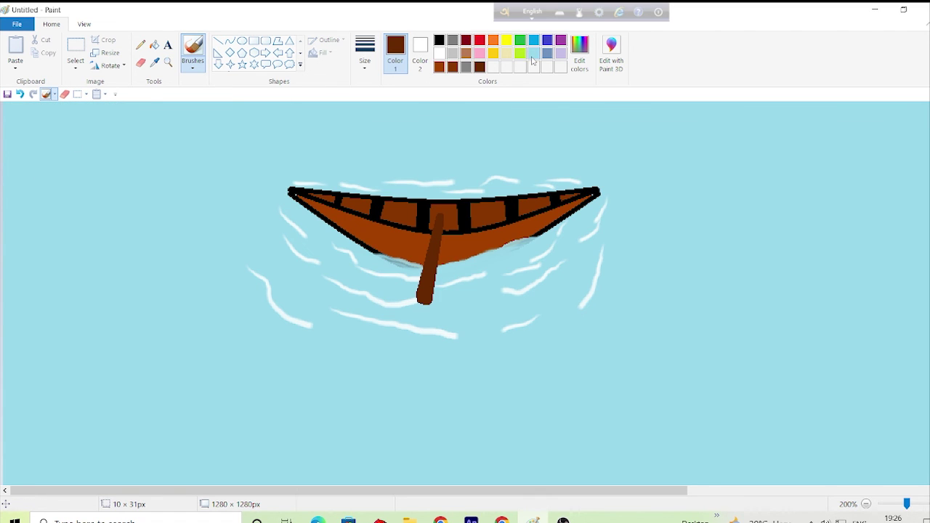
click(533, 54)
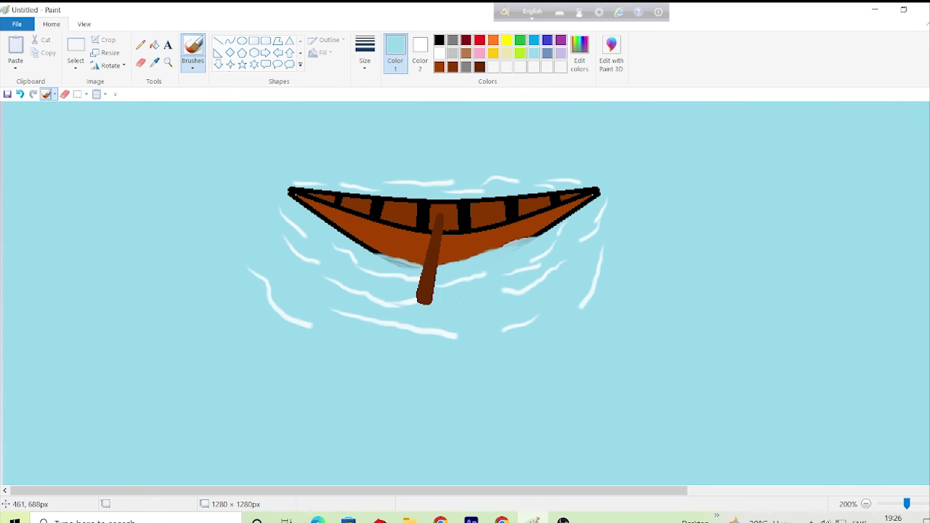
mouse_move(418, 297)
mouse_down()
mouse_move(431, 287)
mouse_move(429, 301)
mouse_up()
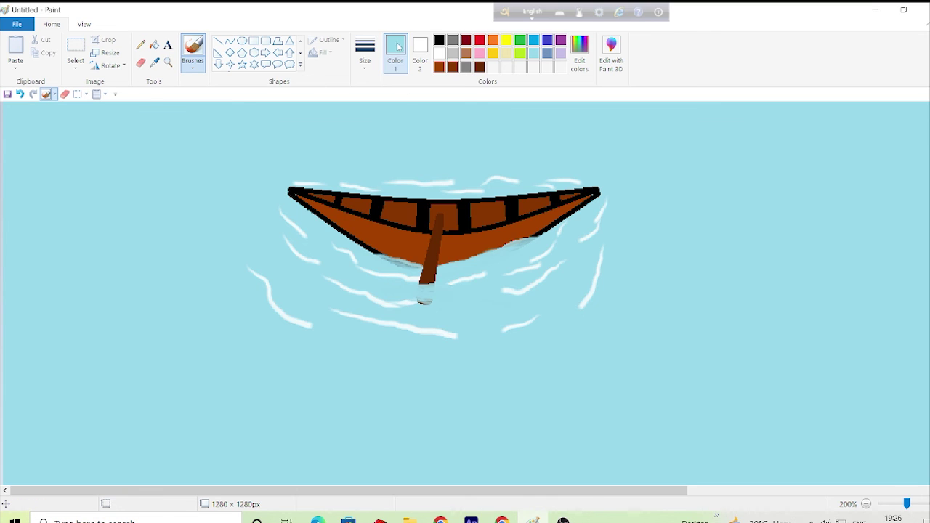
- Paint white ripples across the submerged end of the oar and into the water to its right
click(438, 53)
drag(401, 290, 508, 284)
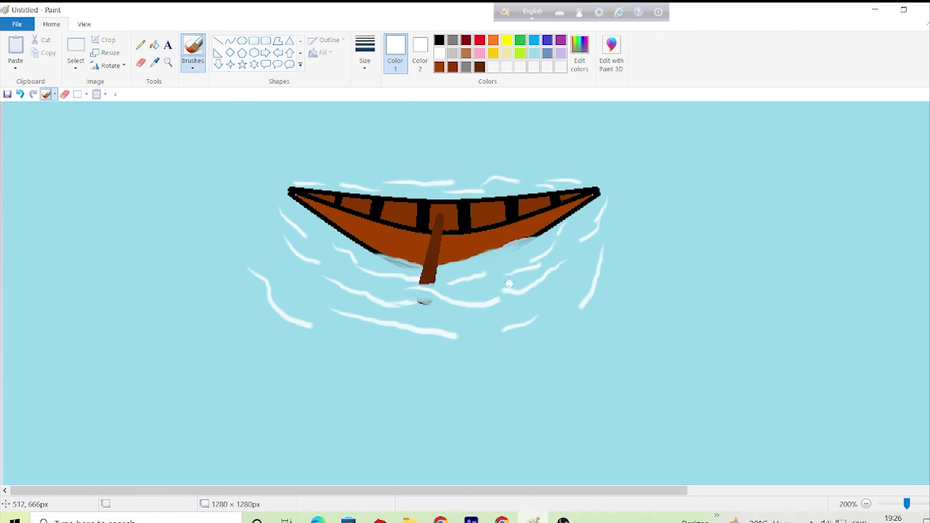
drag(415, 300, 491, 307)
- Paint longer, widely spaced white ripples in the open water to the left and right of the boat and below it
drag(206, 211, 230, 231)
drag(109, 232, 179, 287)
drag(138, 327, 219, 356)
drag(827, 207, 788, 272)
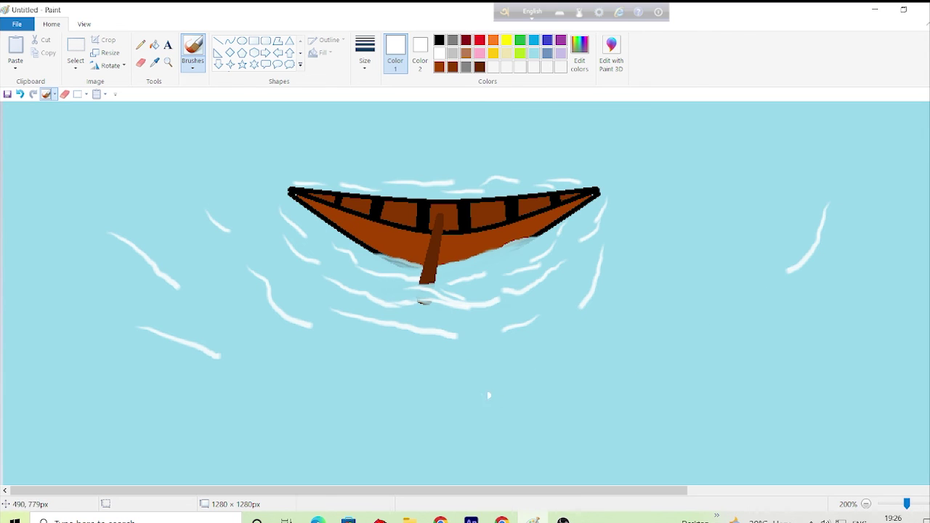
drag(432, 394, 590, 380)
drag(752, 301, 703, 356)
drag(289, 400, 396, 419)
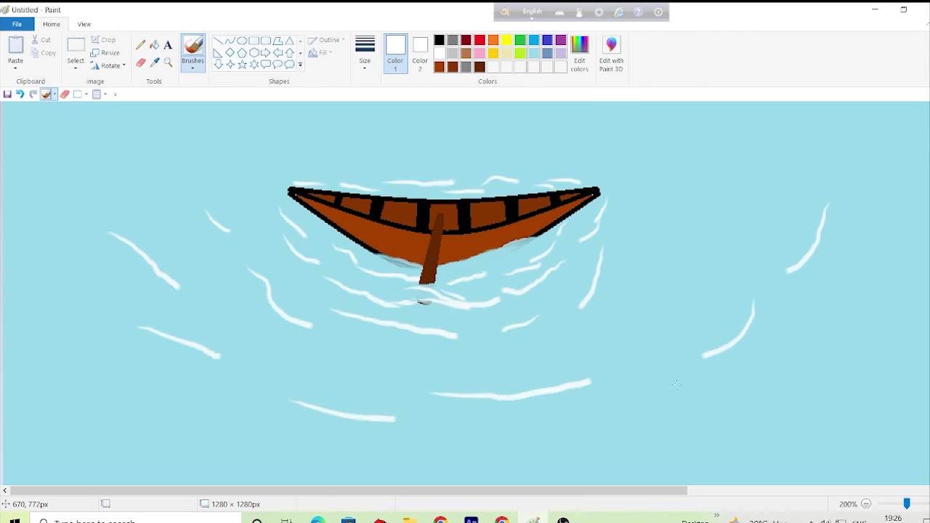
drag(860, 345, 834, 384)
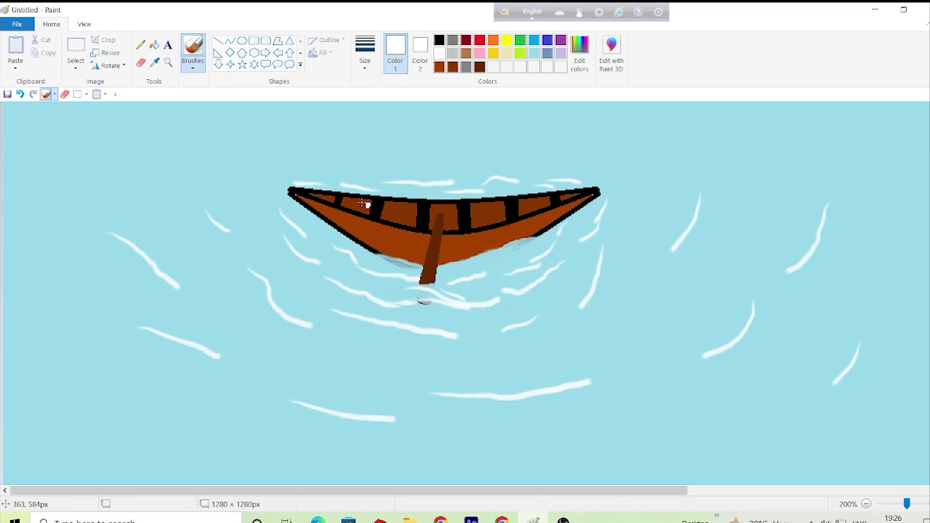
- Add one white ripple in the lower-left water and another to the upper left of the boat
scroll(303, 187, up, 2)
scroll(265, 194, down, 4)
scroll(202, 214, up, 3)
drag(115, 399, 200, 420)
scroll(415, 339, up, 3)
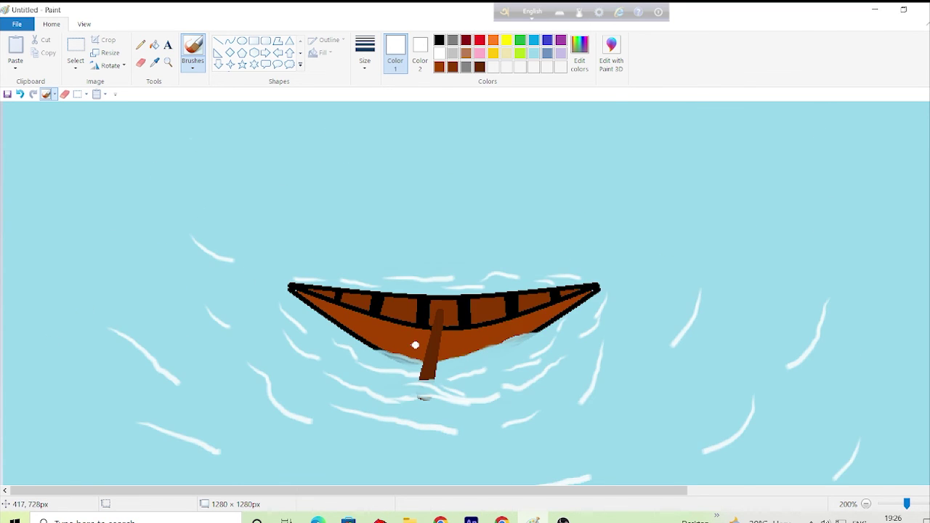
scroll(421, 334, down, 3)
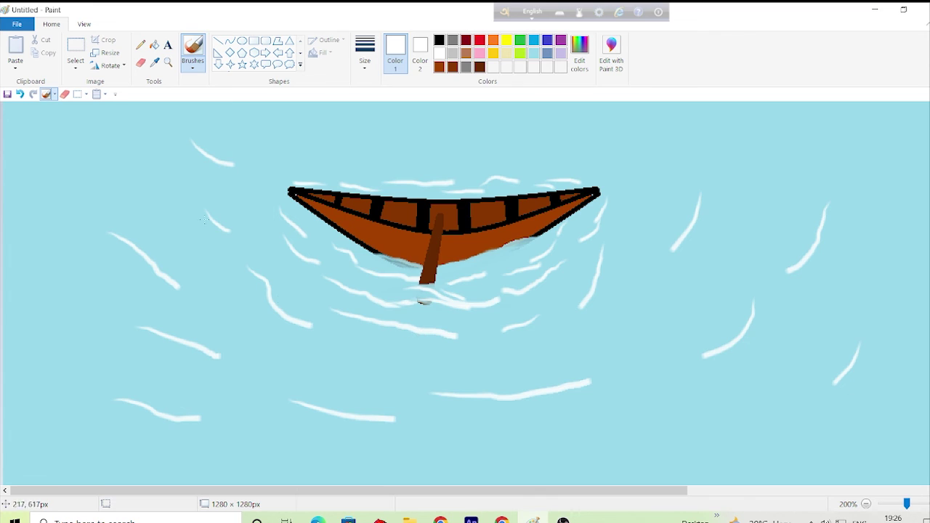